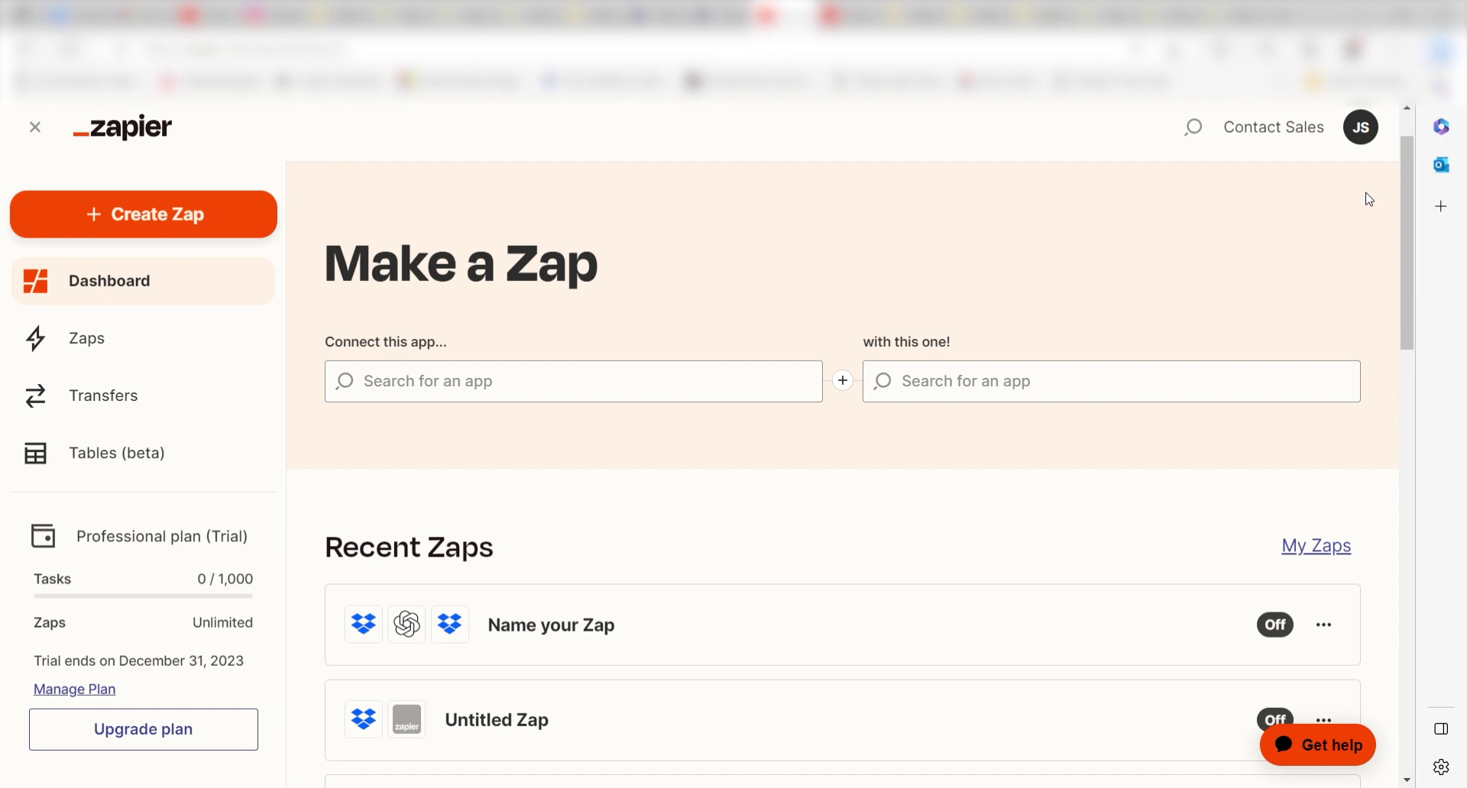
# Step: Create a new Zap and pick Dropbox as its trigger app
pyautogui.click(190, 210)
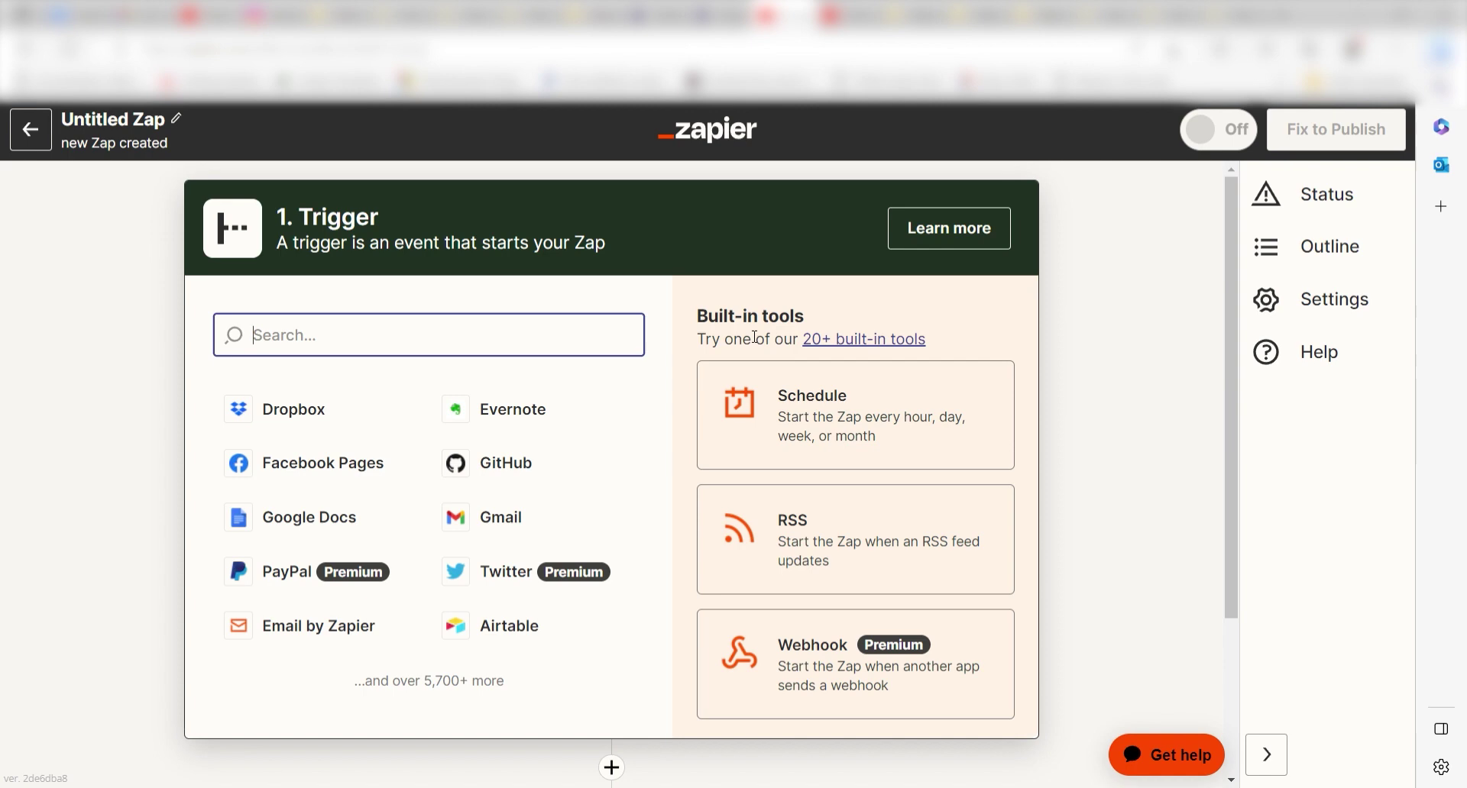
pyautogui.write('dropbox')
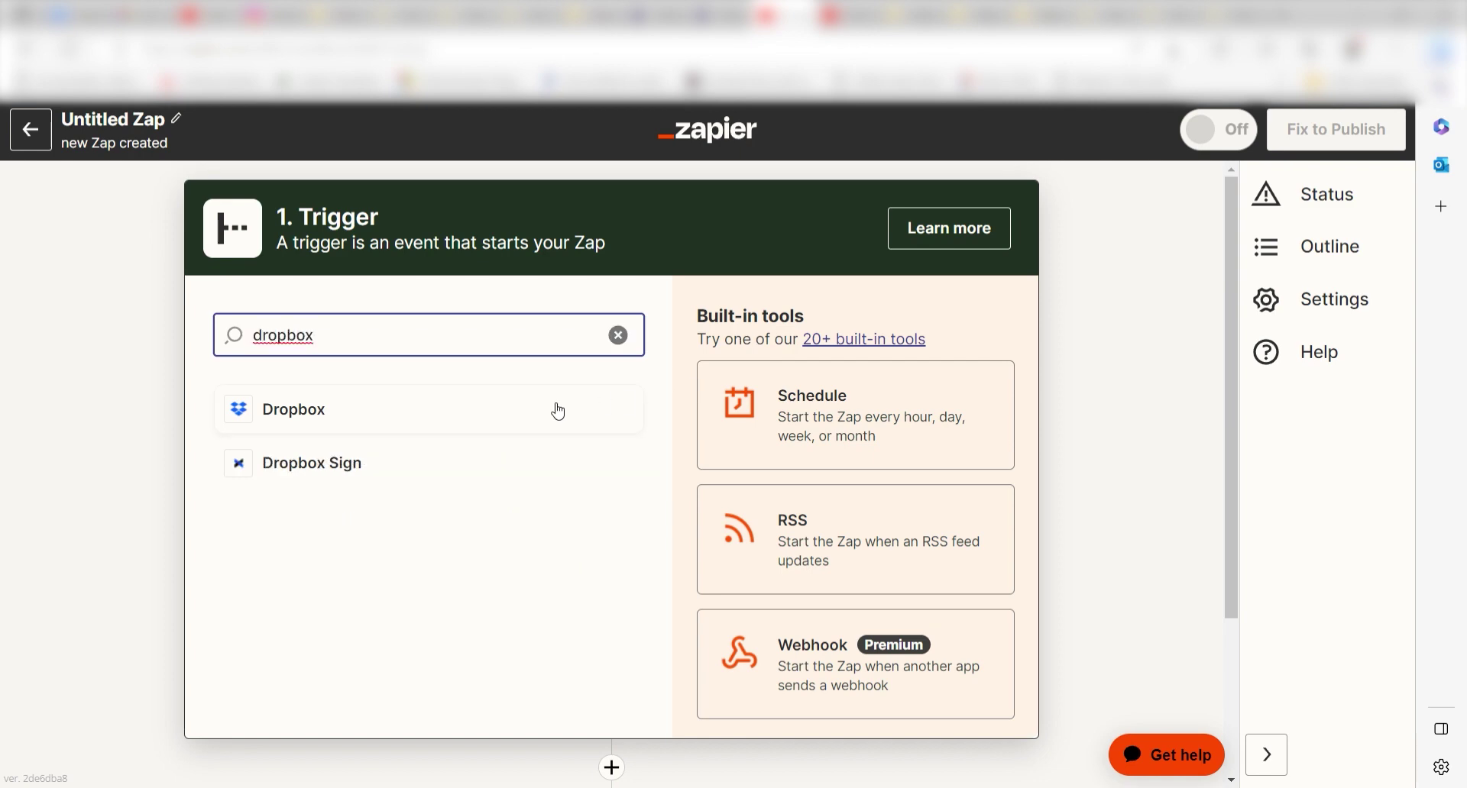
pyautogui.click(556, 411)
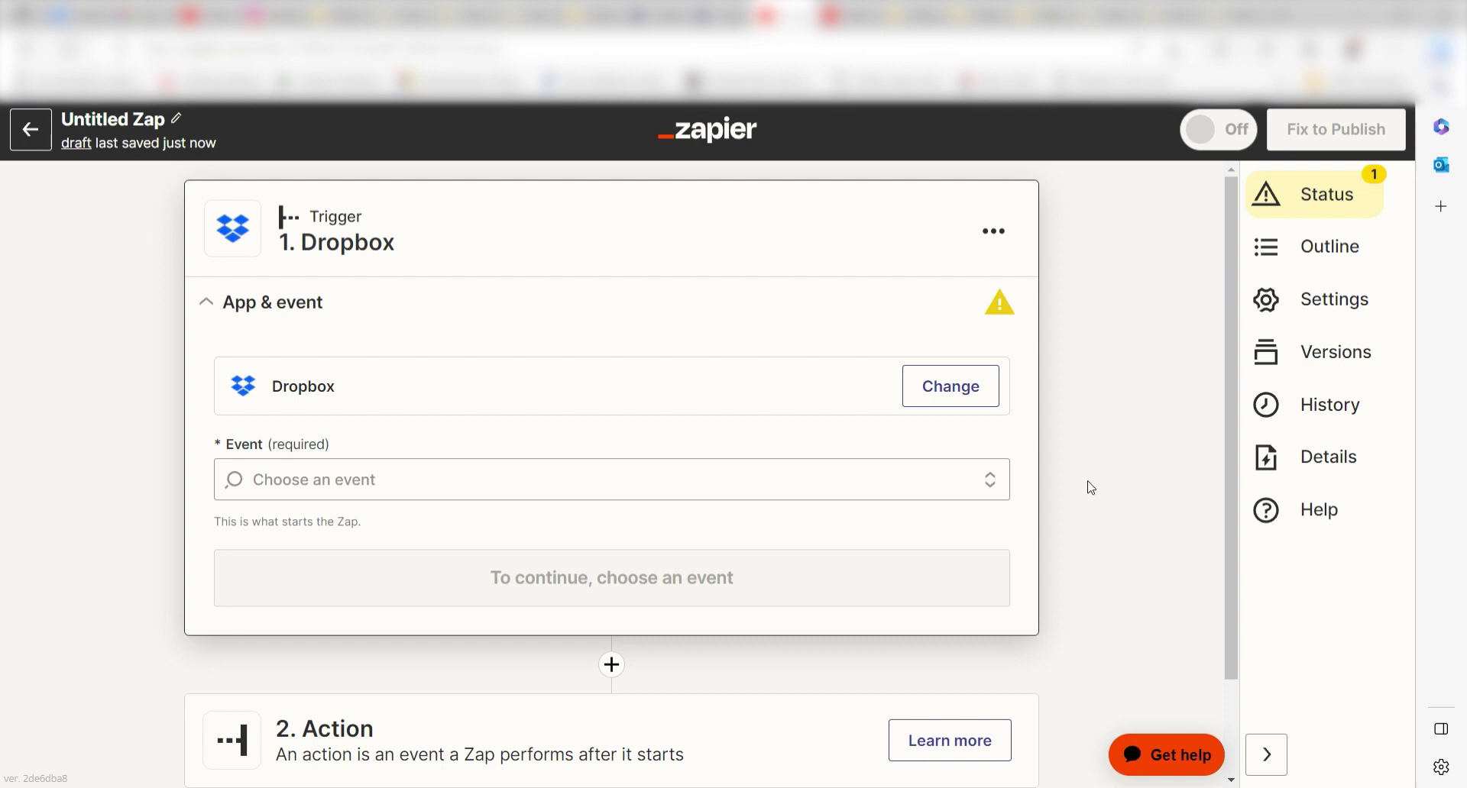
# Step: Set the Dropbox trigger event to New File in Folder and allow Zapier access to Dropbox
pyautogui.click(989, 481)
pyautogui.click(978, 456)
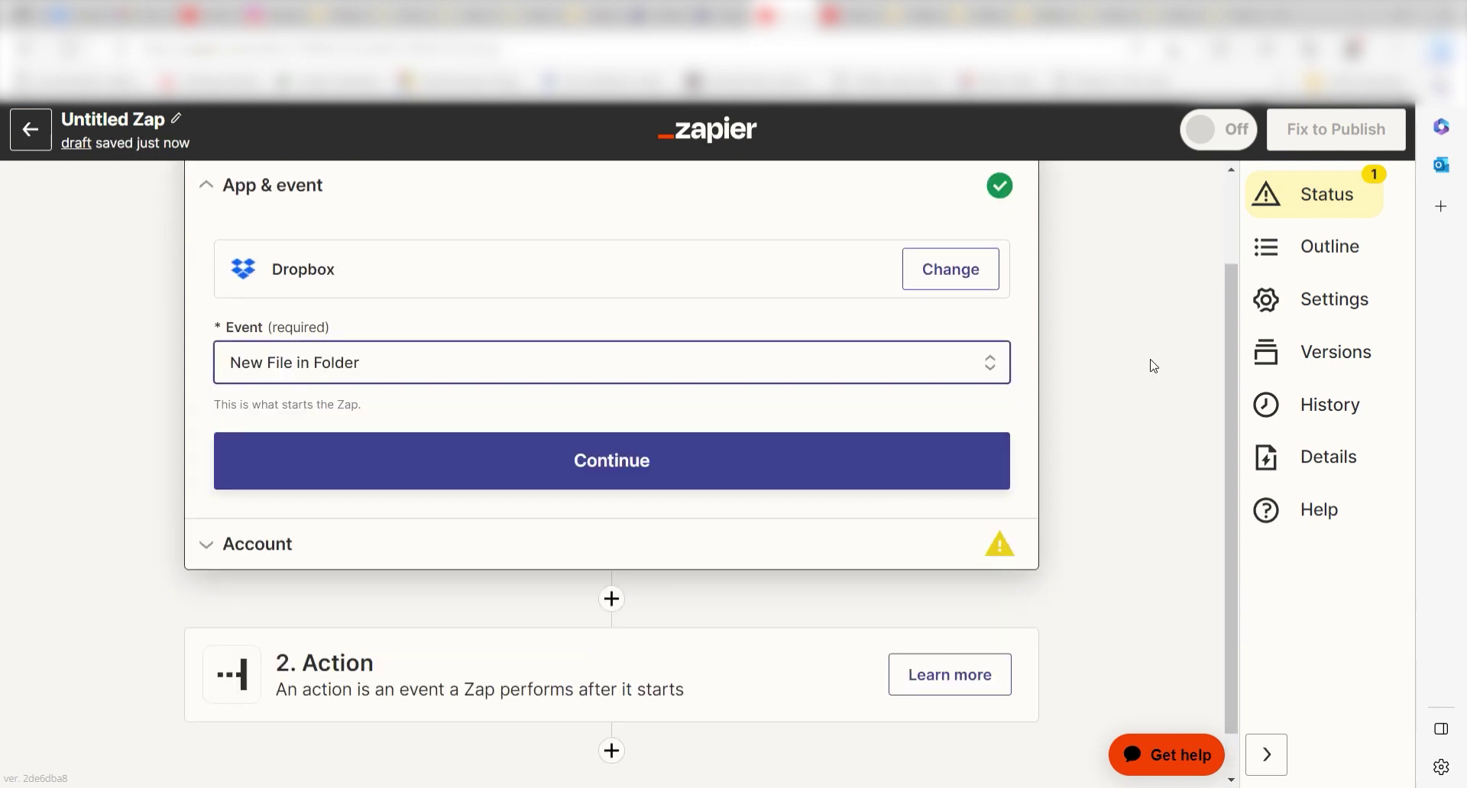
pyautogui.click(918, 444)
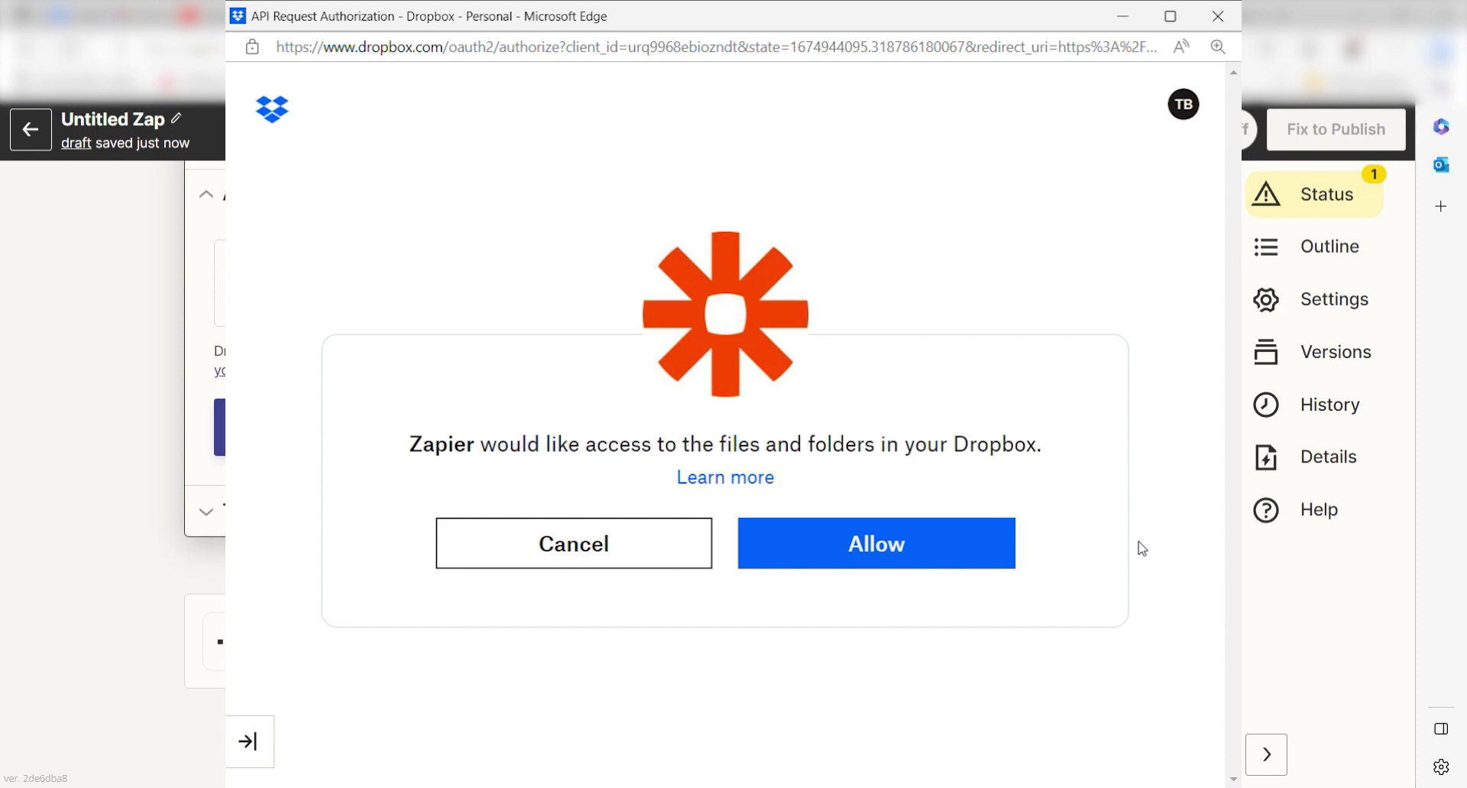
pyautogui.click(989, 555)
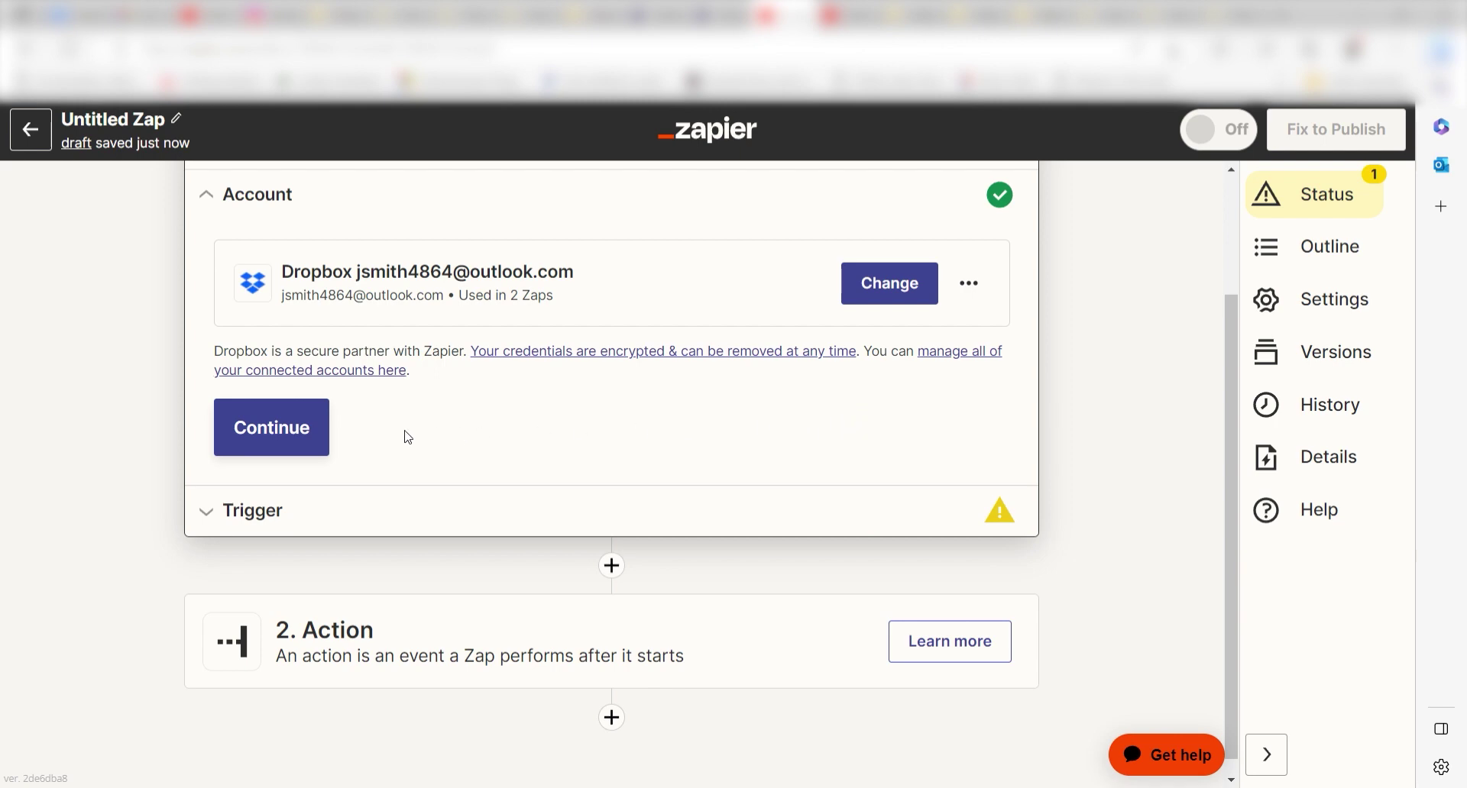
pyautogui.click(313, 430)
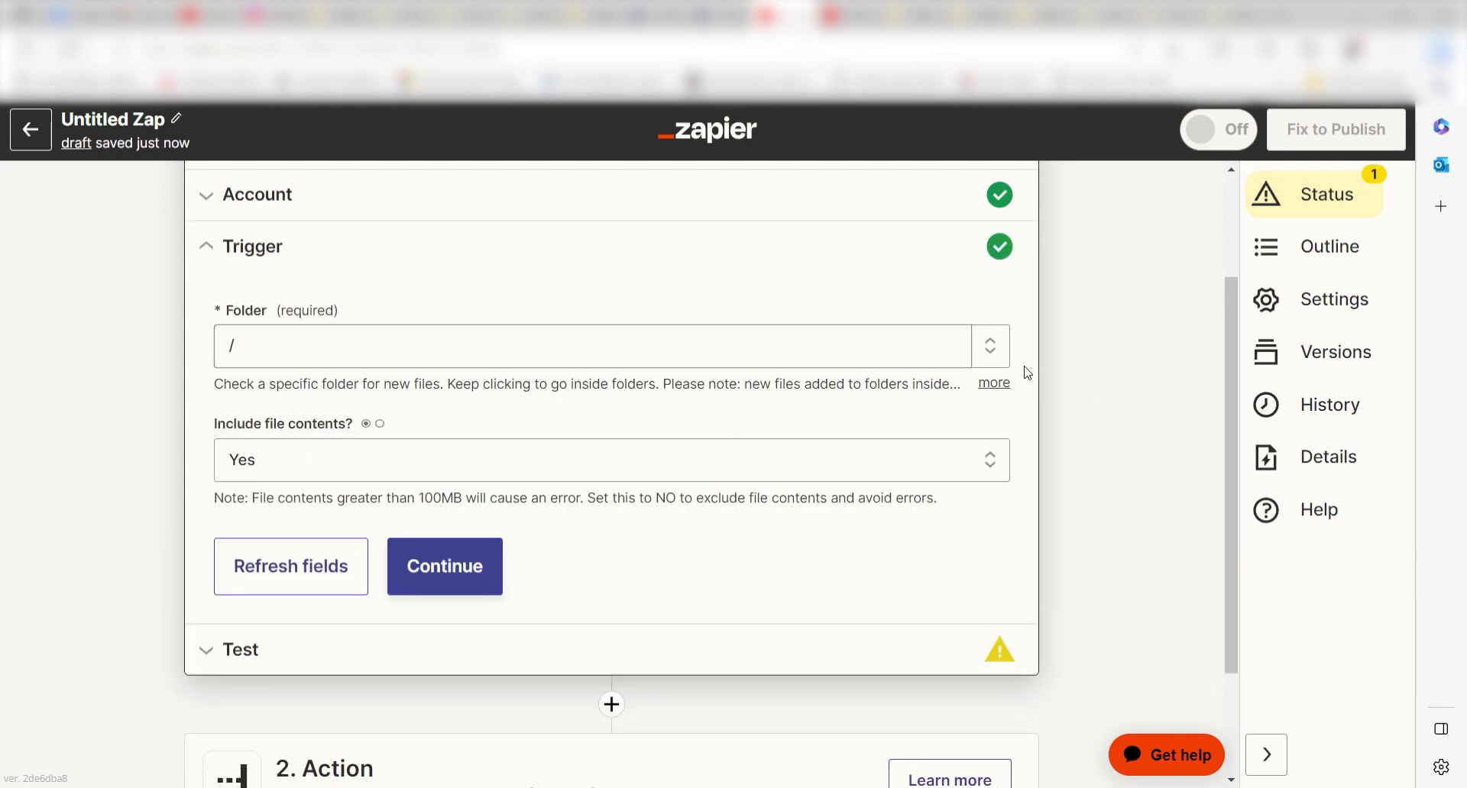
# Step: Watch the /Zapier Videos folder and test the trigger, fetching Zapier Dropbox Video.mp4
pyautogui.click(986, 347)
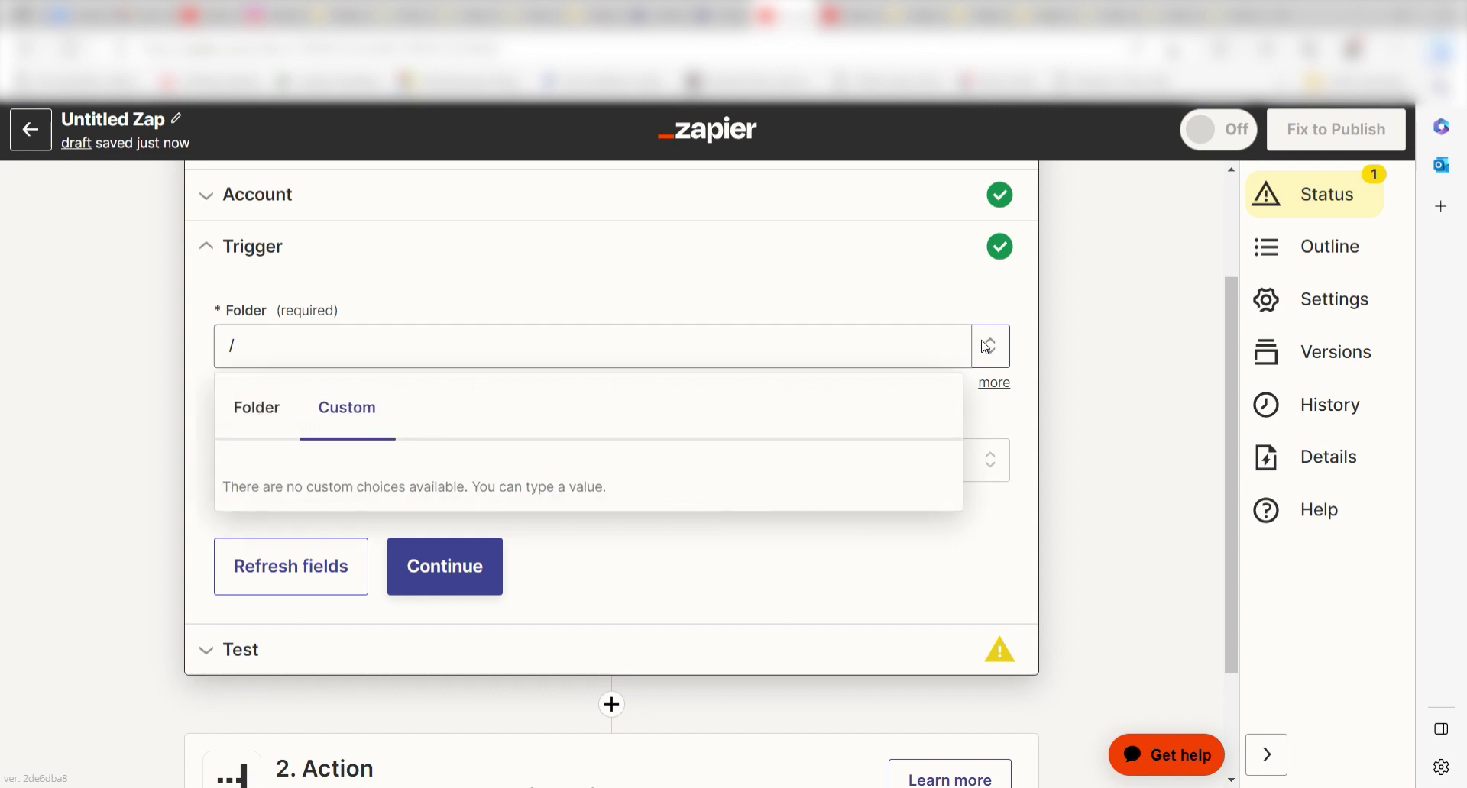
pyautogui.click(274, 422)
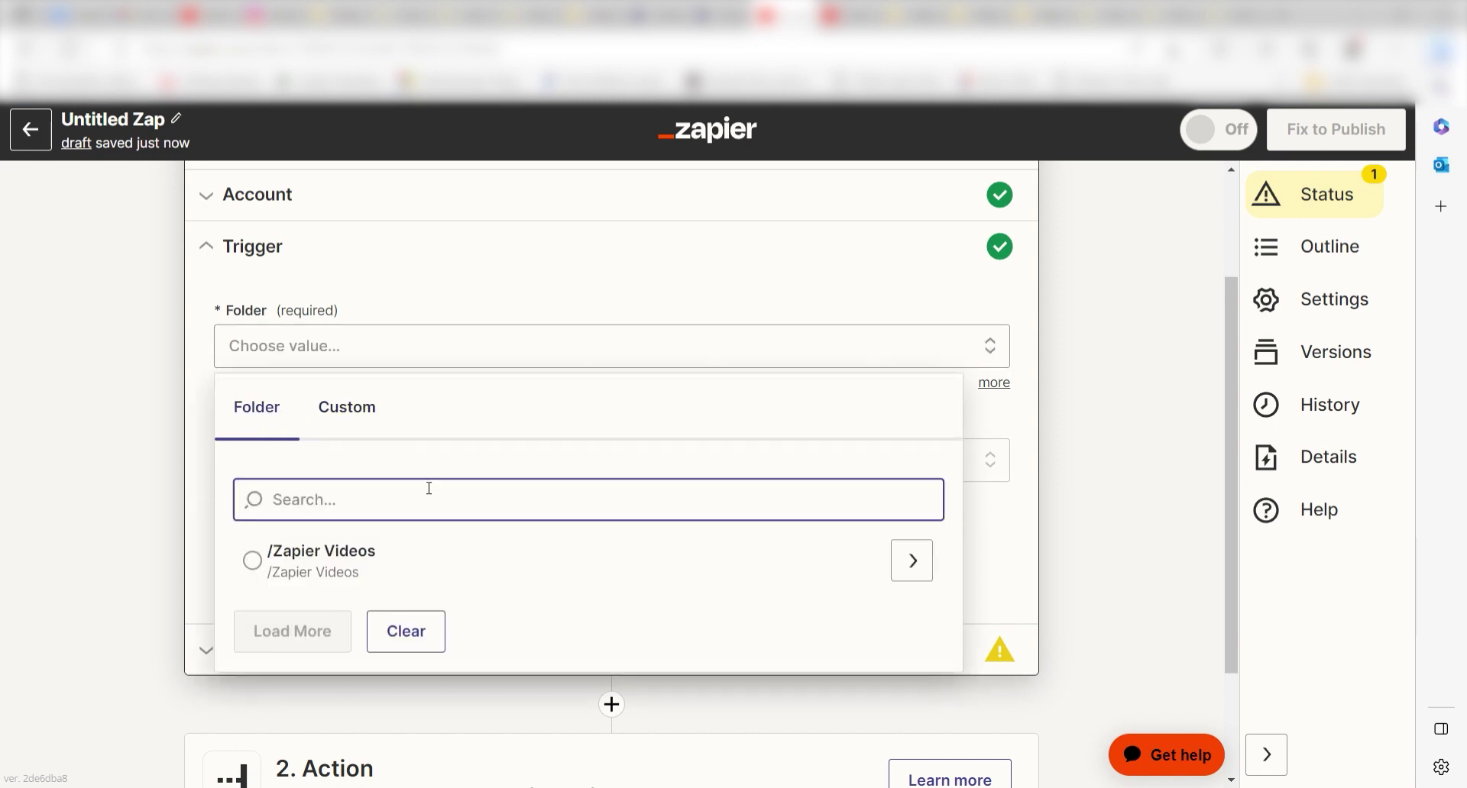
pyautogui.click(428, 556)
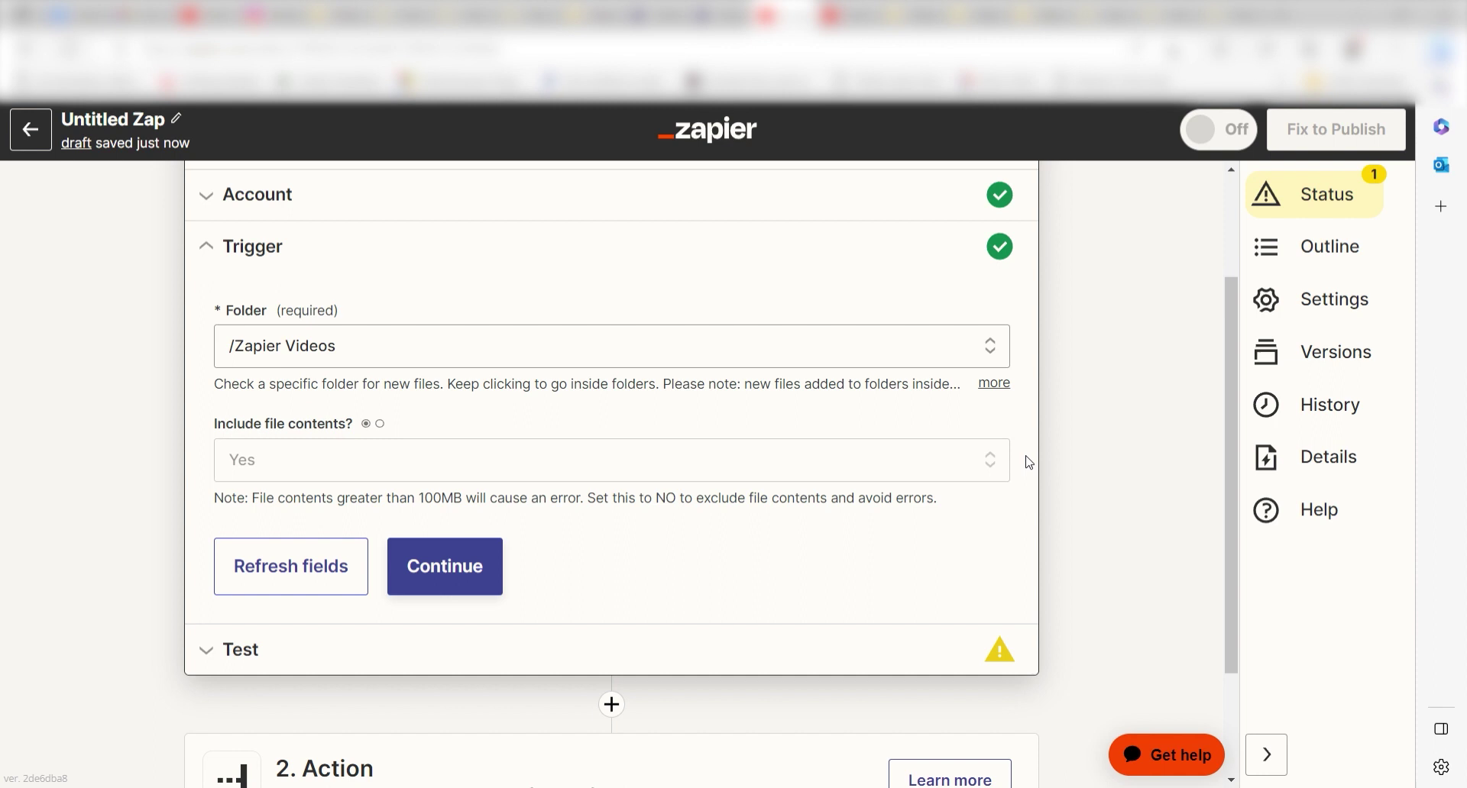
pyautogui.click(447, 579)
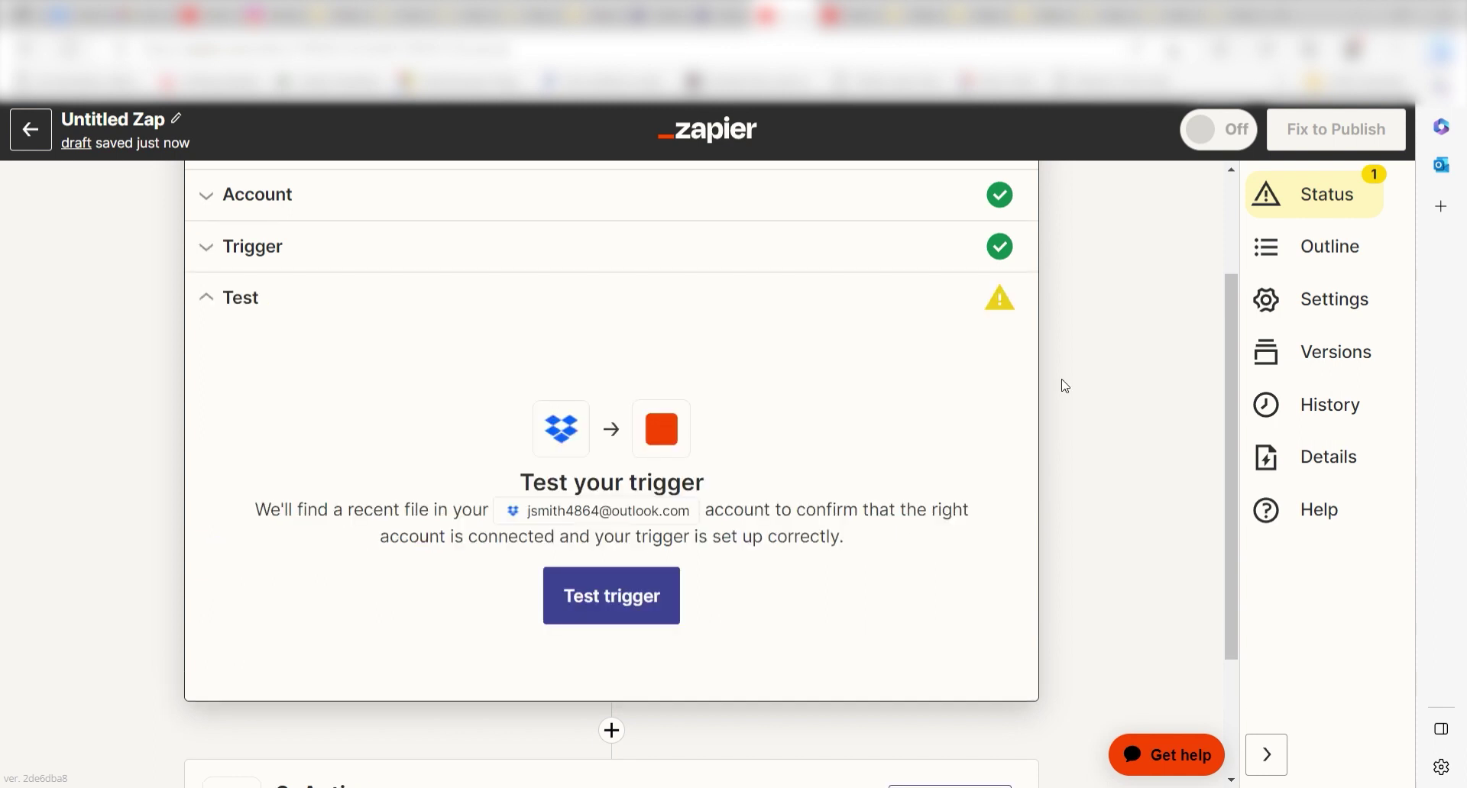
pyautogui.click(658, 594)
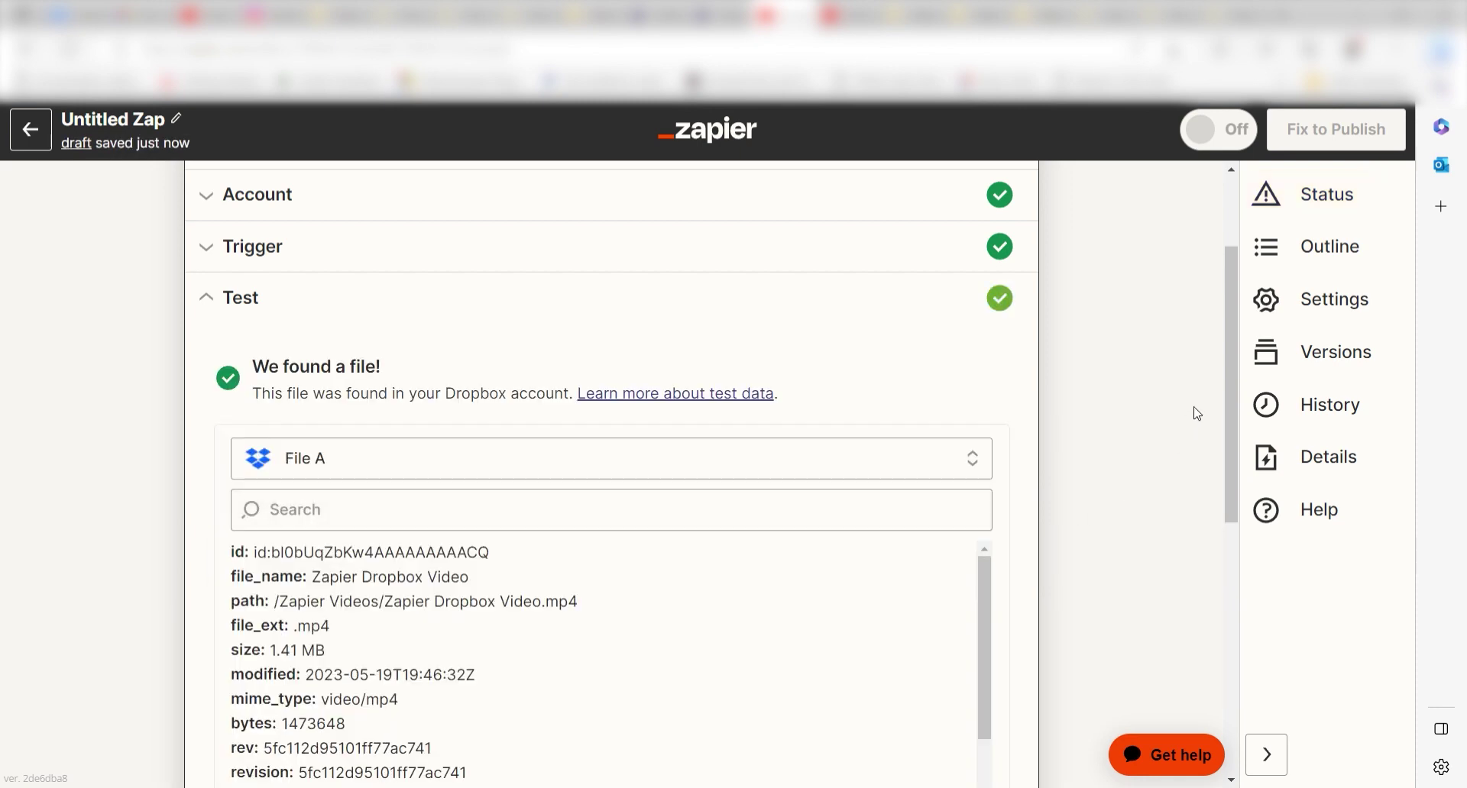
pyautogui.moveTo(1231, 304); pyautogui.dragTo(1224, 443)
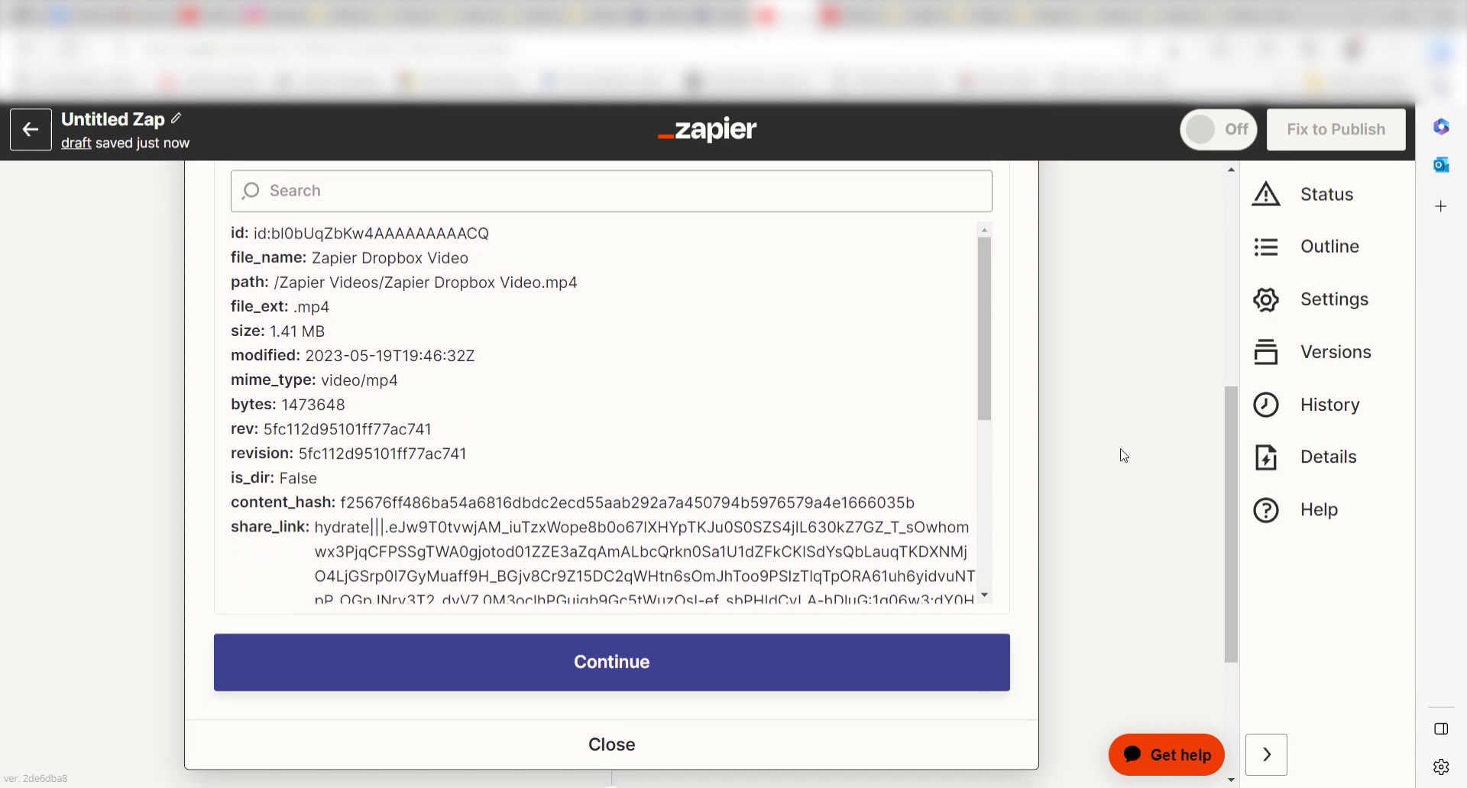
# Step: Add step 2 as the OpenAI Create Transcription action and continue to its account setup
pyautogui.click(897, 657)
pyautogui.write('openai')
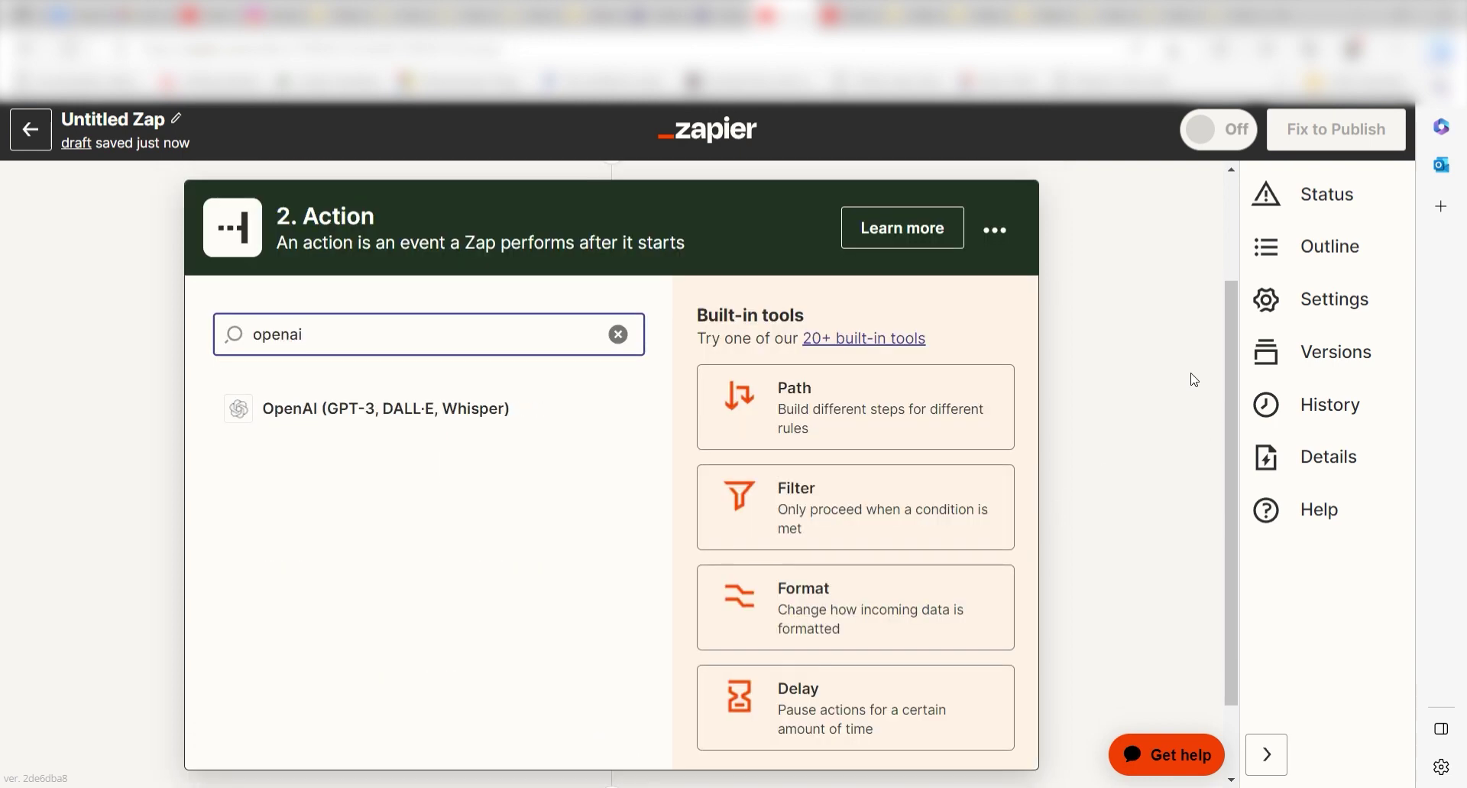
pyautogui.click(551, 421)
pyautogui.click(980, 518)
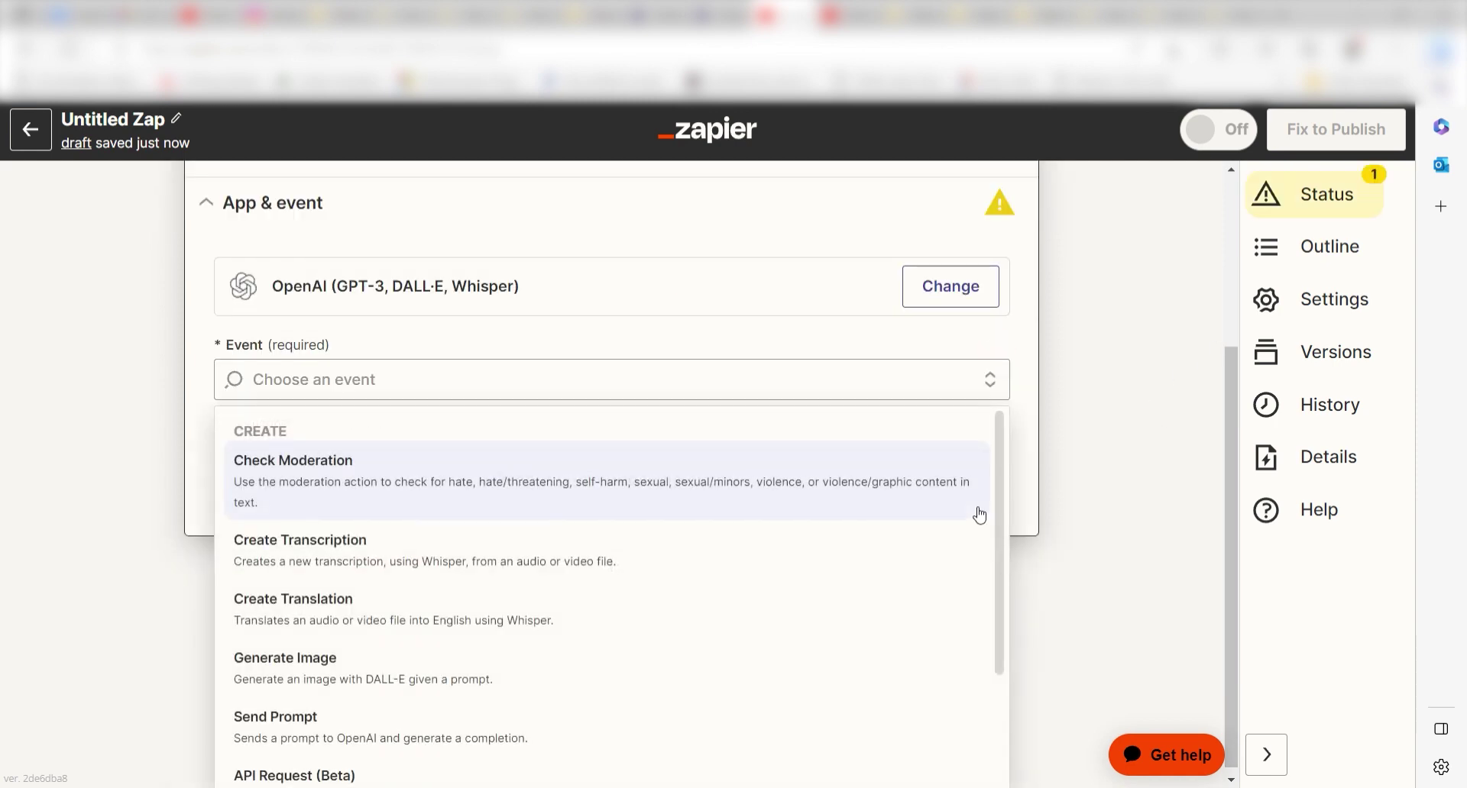
pyautogui.click(558, 577)
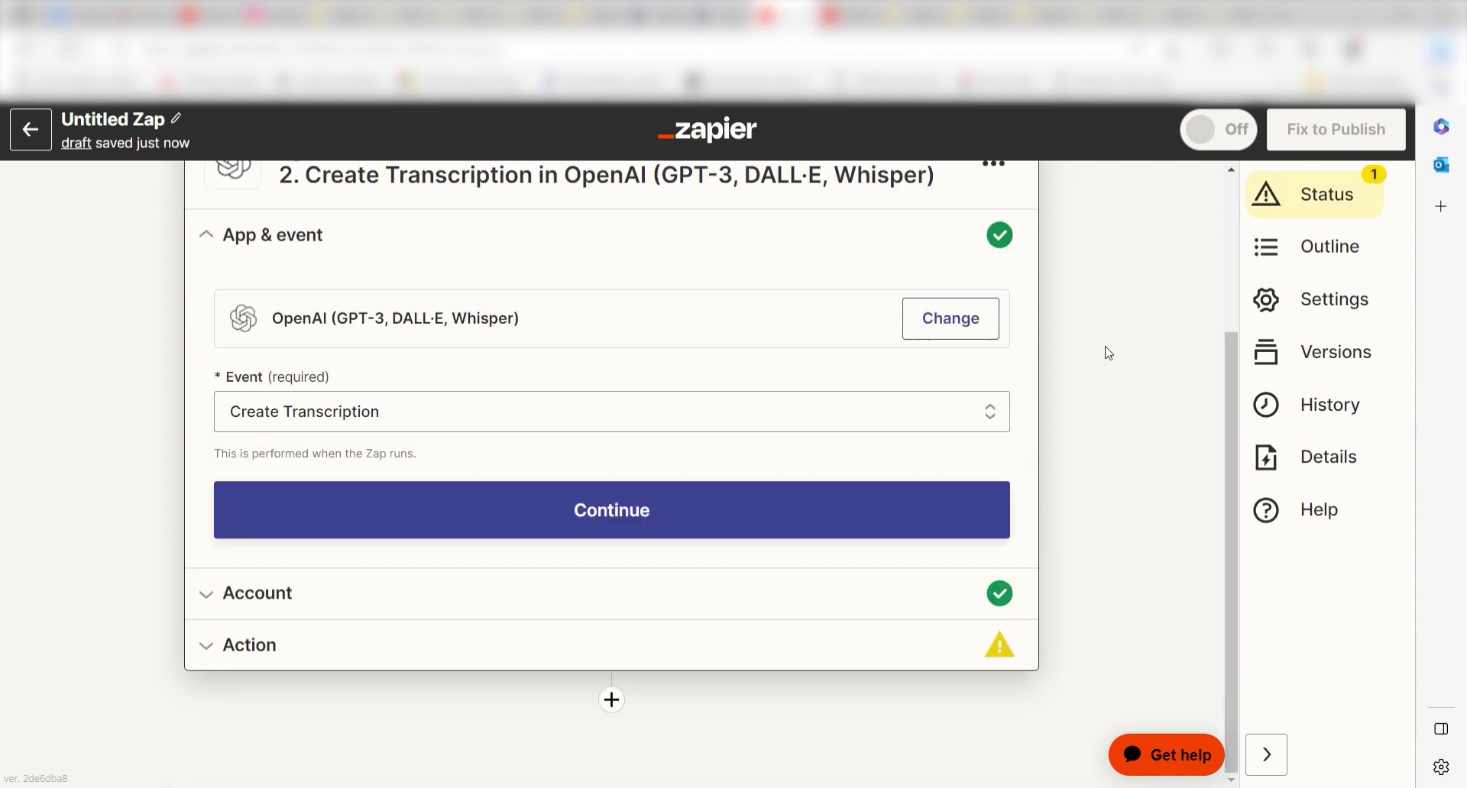
pyautogui.click(900, 504)
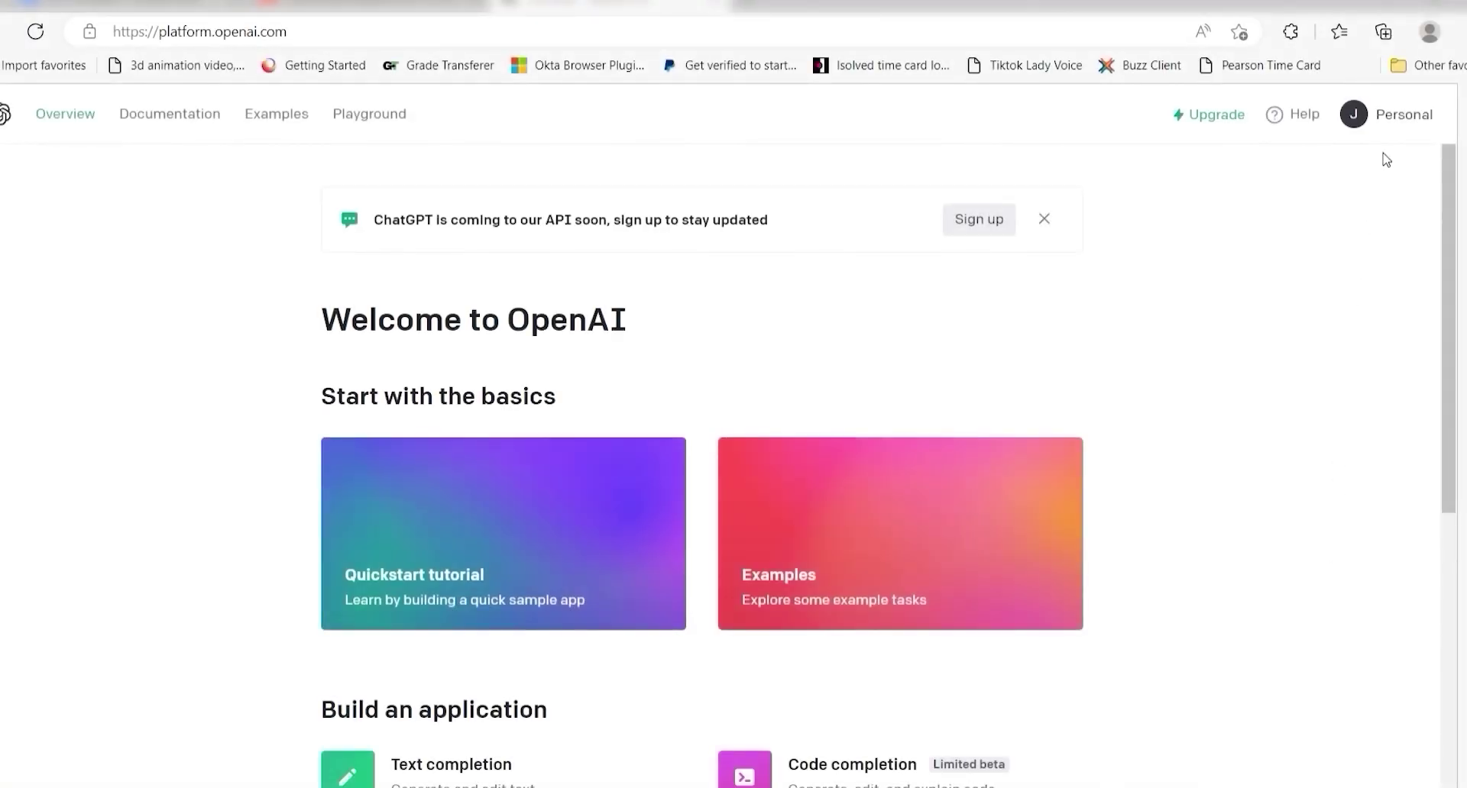
# Step: Create a new secret key on the OpenAI API keys page and copy it
pyautogui.click(1384, 114)
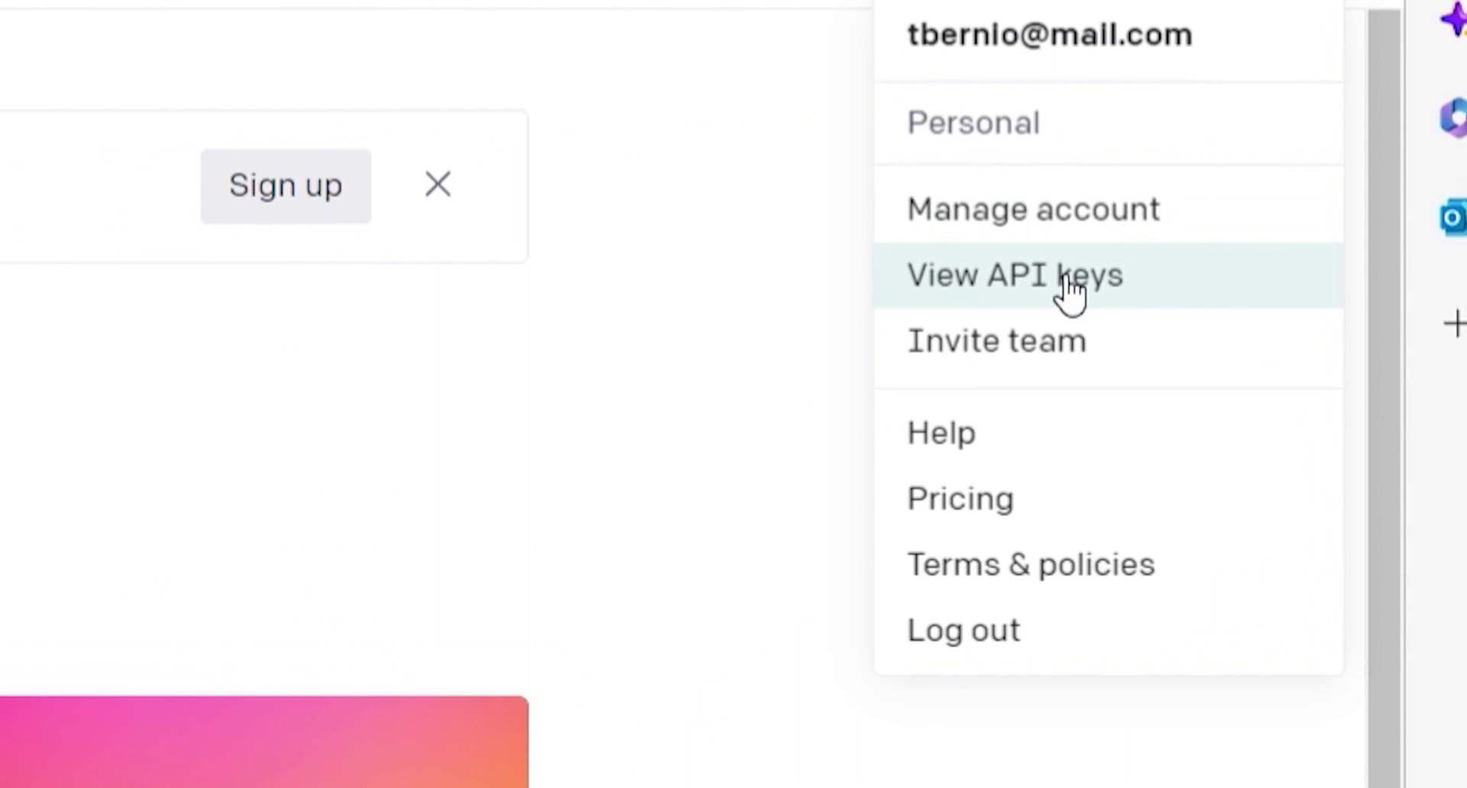
pyautogui.click(1107, 275)
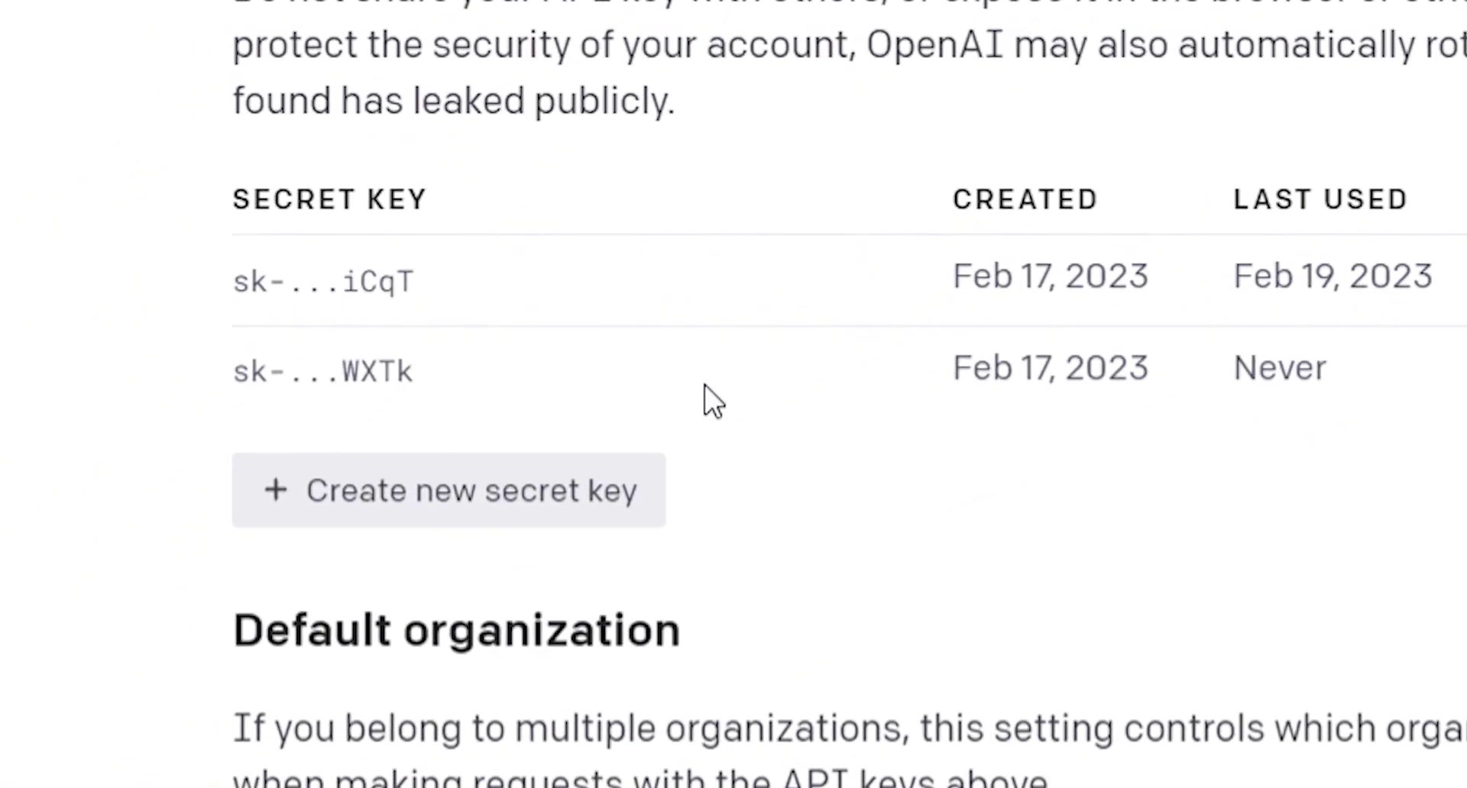
pyautogui.click(502, 479)
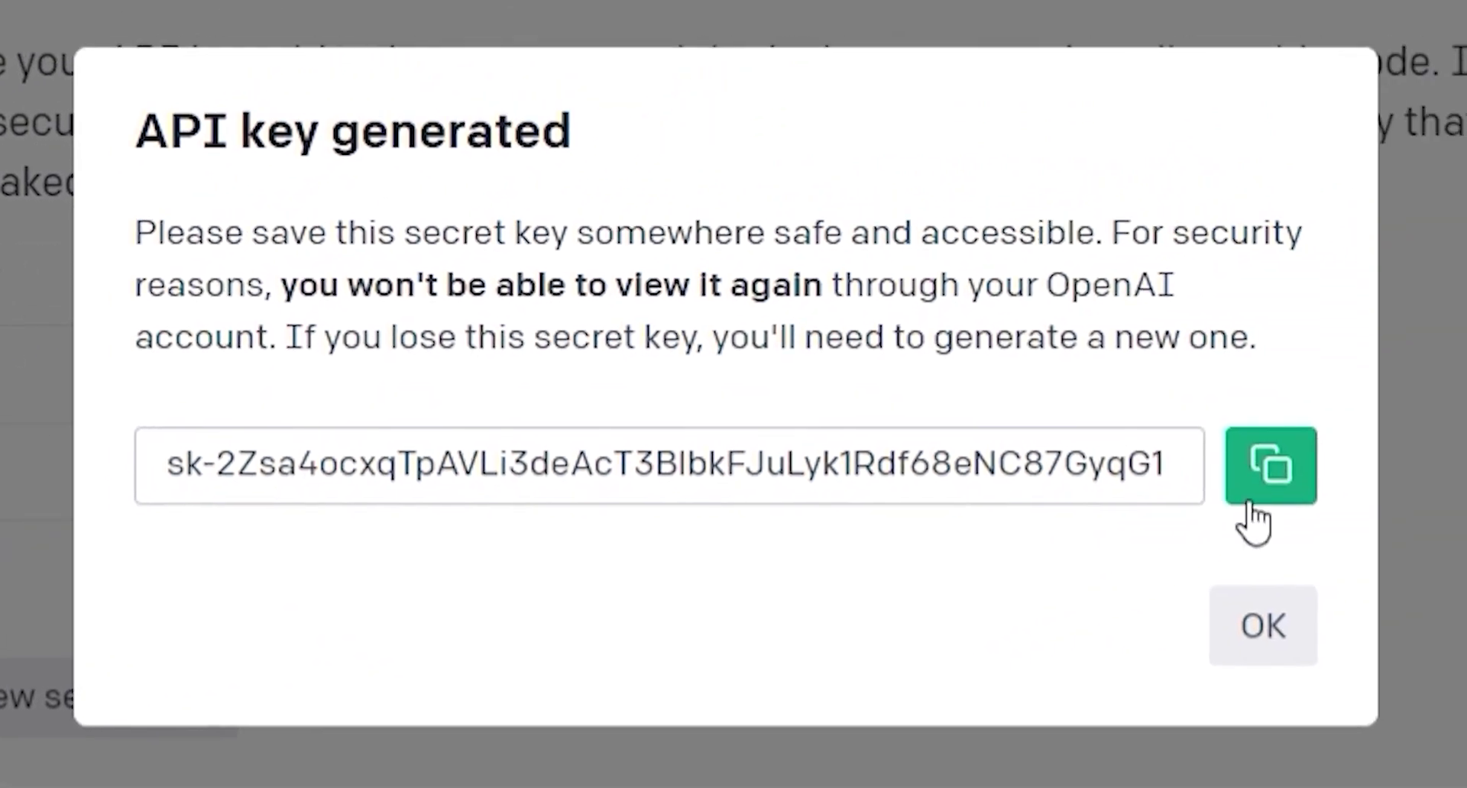
pyautogui.click(1307, 462)
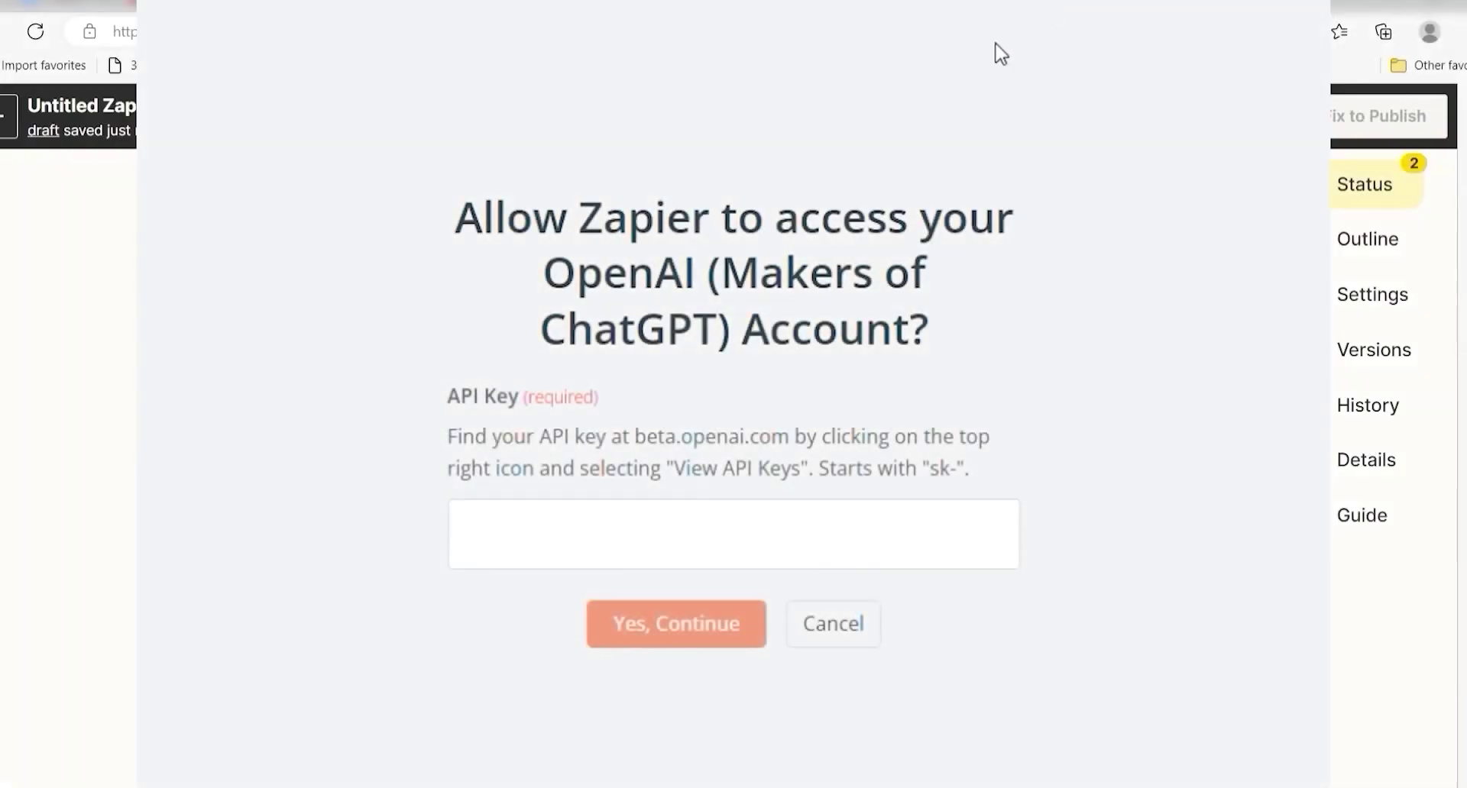
# Step: Paste the copied API key to connect the OpenAI (Makers of ChatGPT) account
pyautogui.click(855, 544)
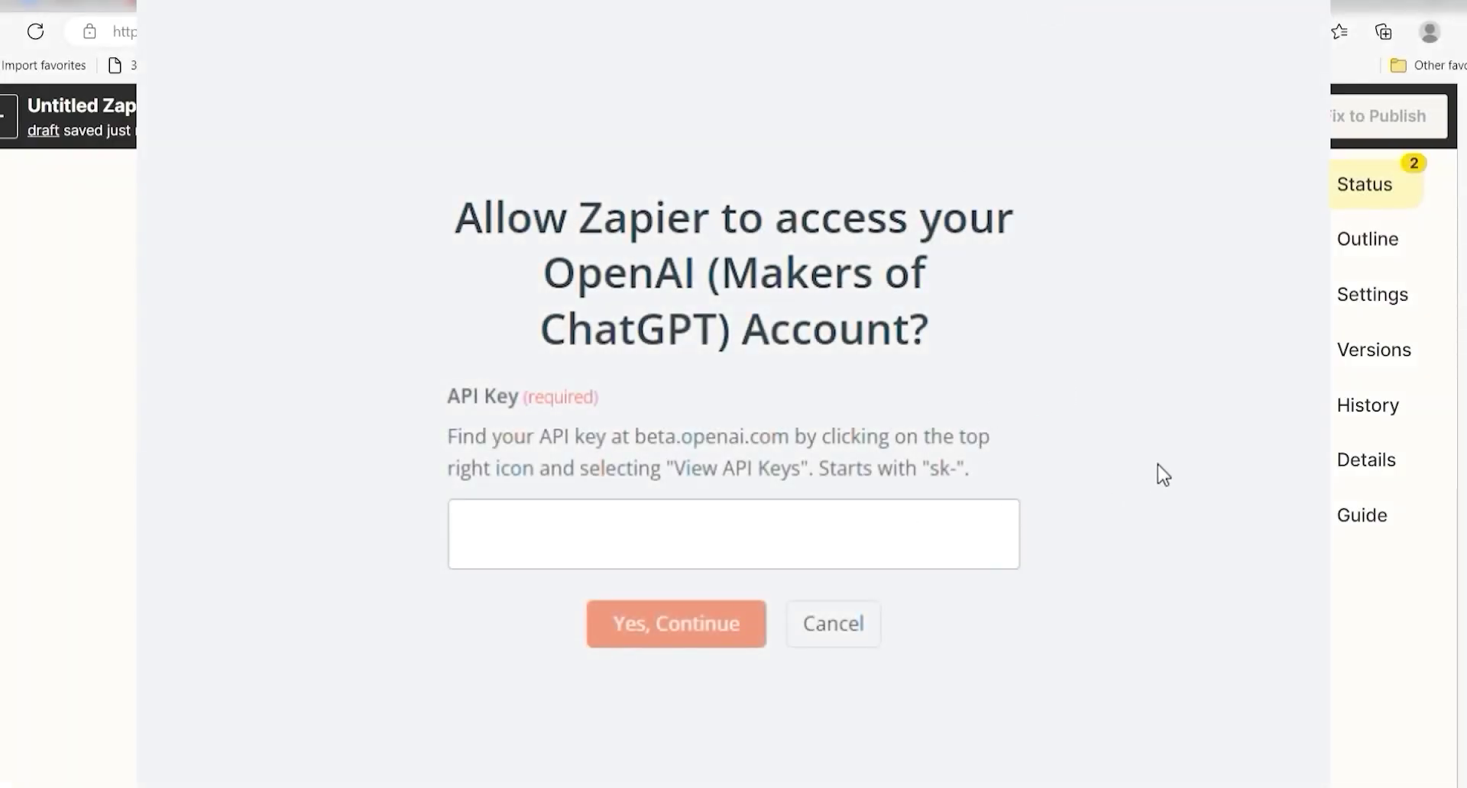
pyautogui.hotkey('ctrl', 'v')
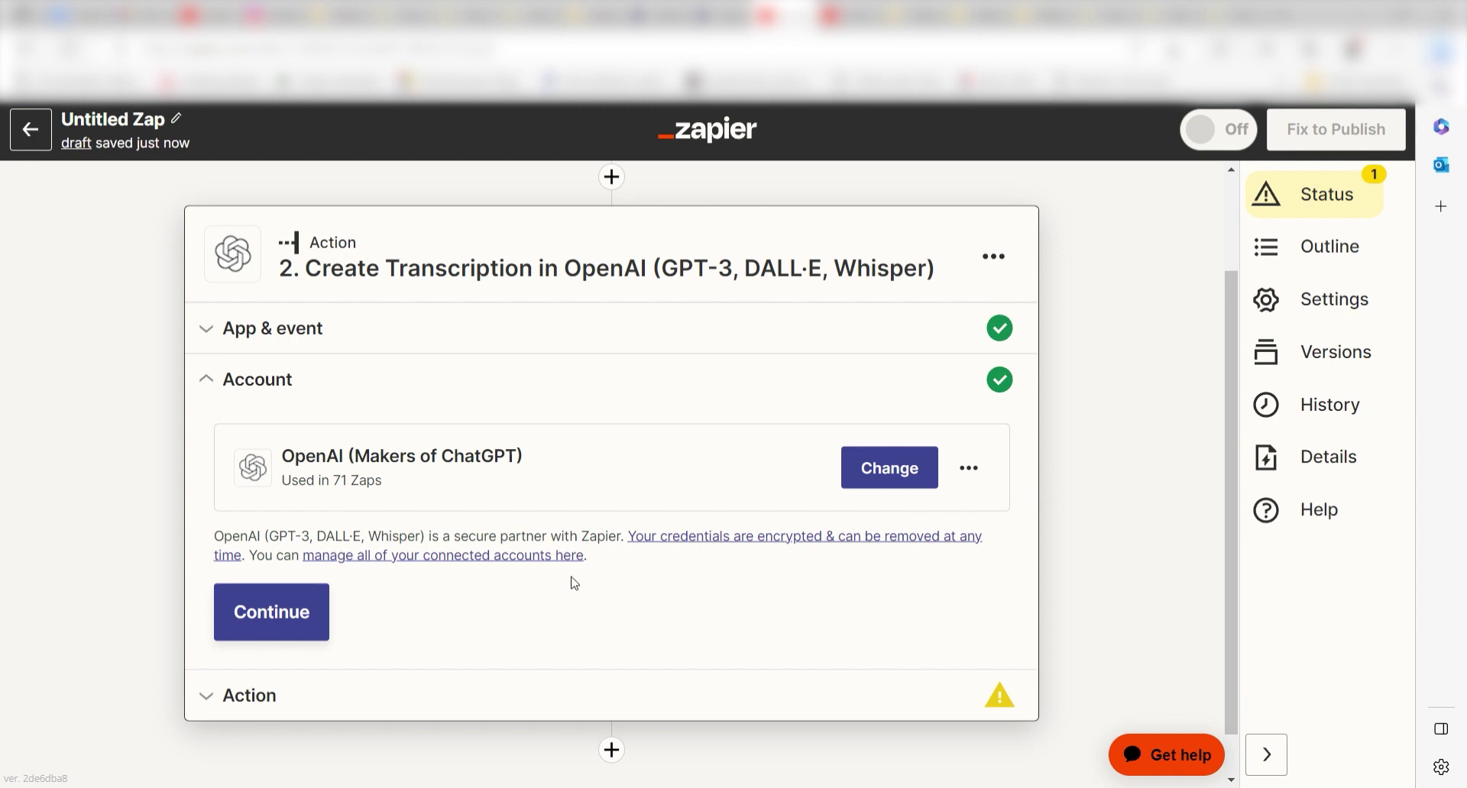
# Step: Map the Dropbox File into the transcription's File field and test it, returning the Woodpecker-to-GPT transcript
pyautogui.click(272, 620)
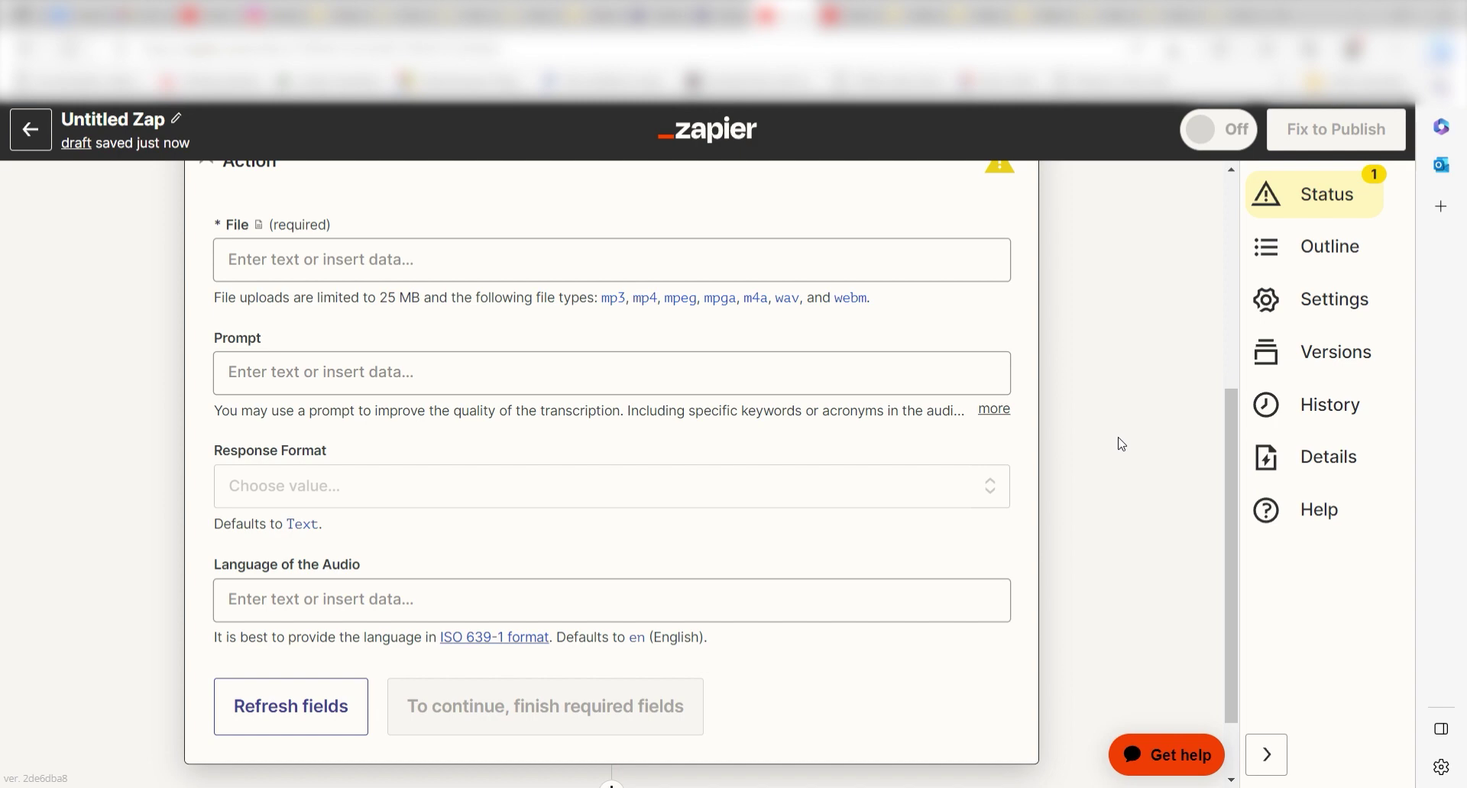
pyautogui.click(947, 269)
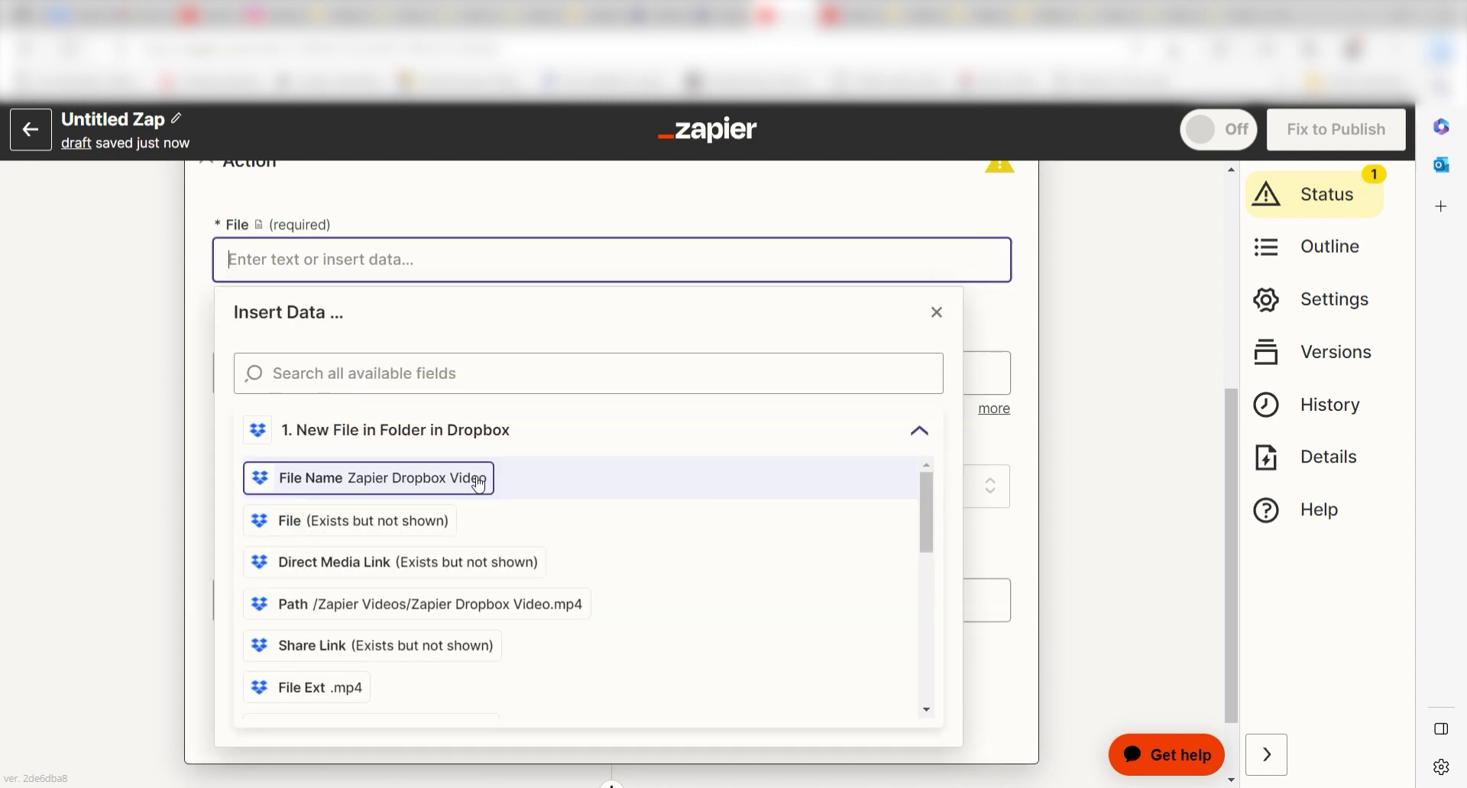
pyautogui.click(433, 535)
pyautogui.click(445, 704)
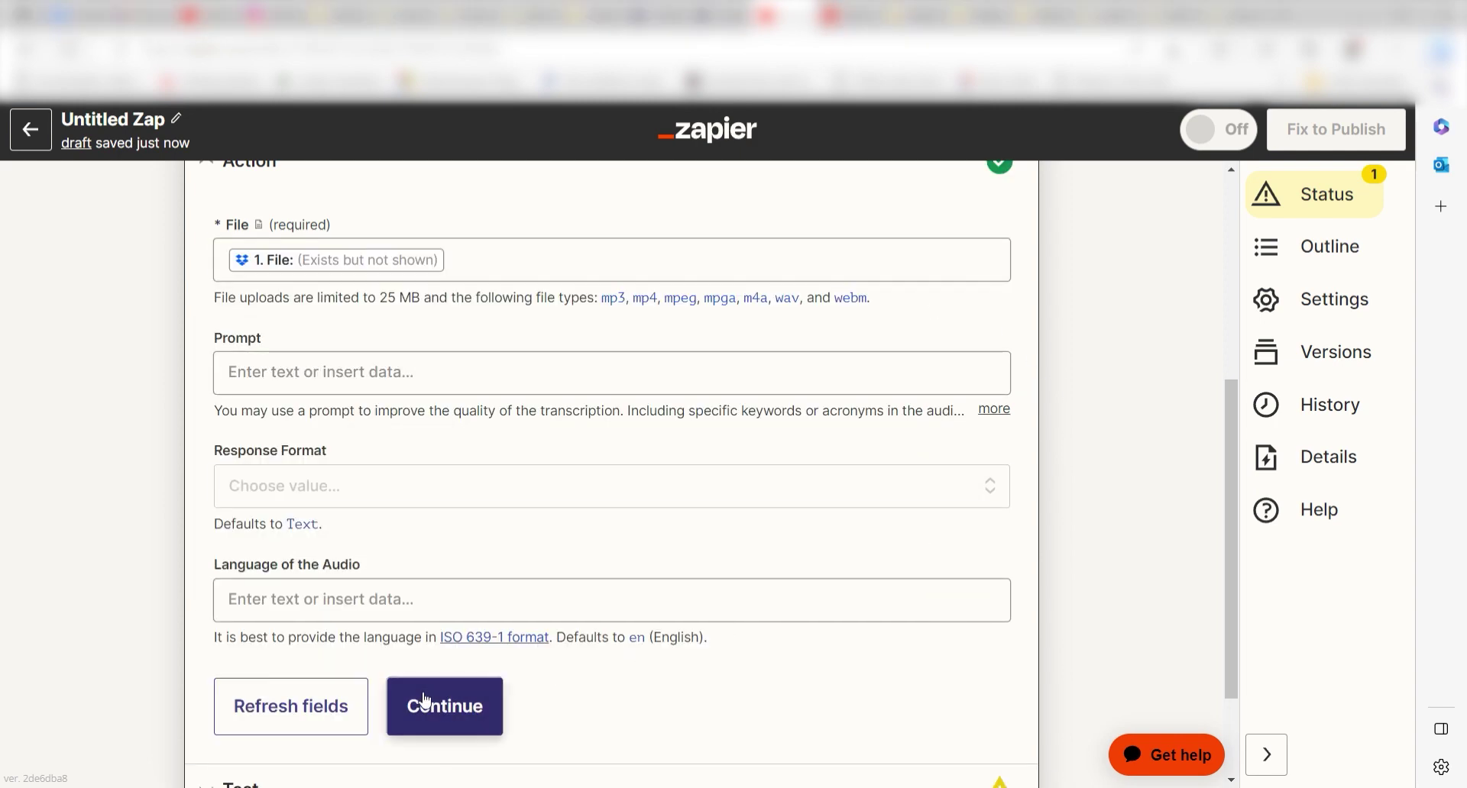
pyautogui.moveTo(1243, 405); pyautogui.dragTo(1241, 460)
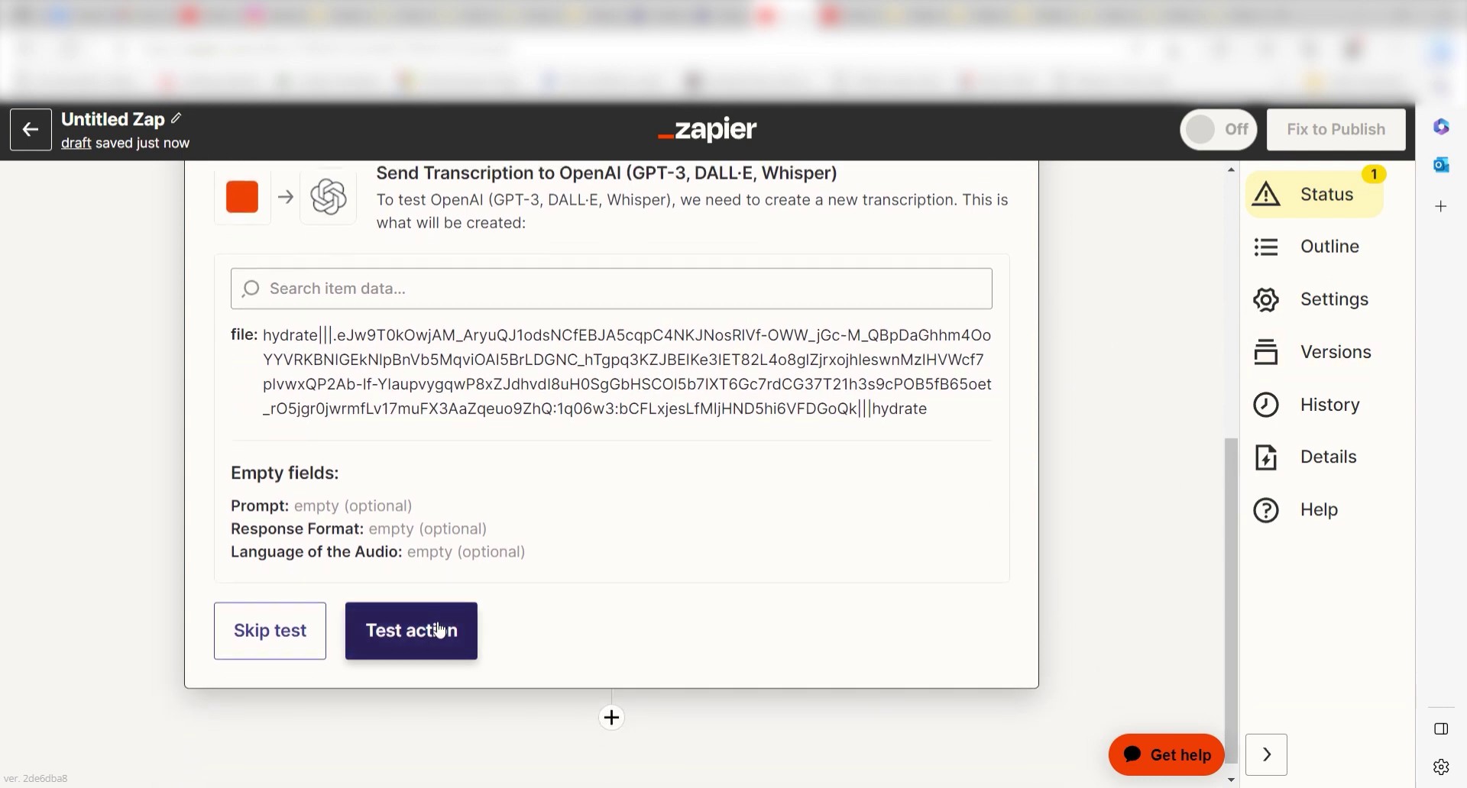
pyautogui.click(384, 632)
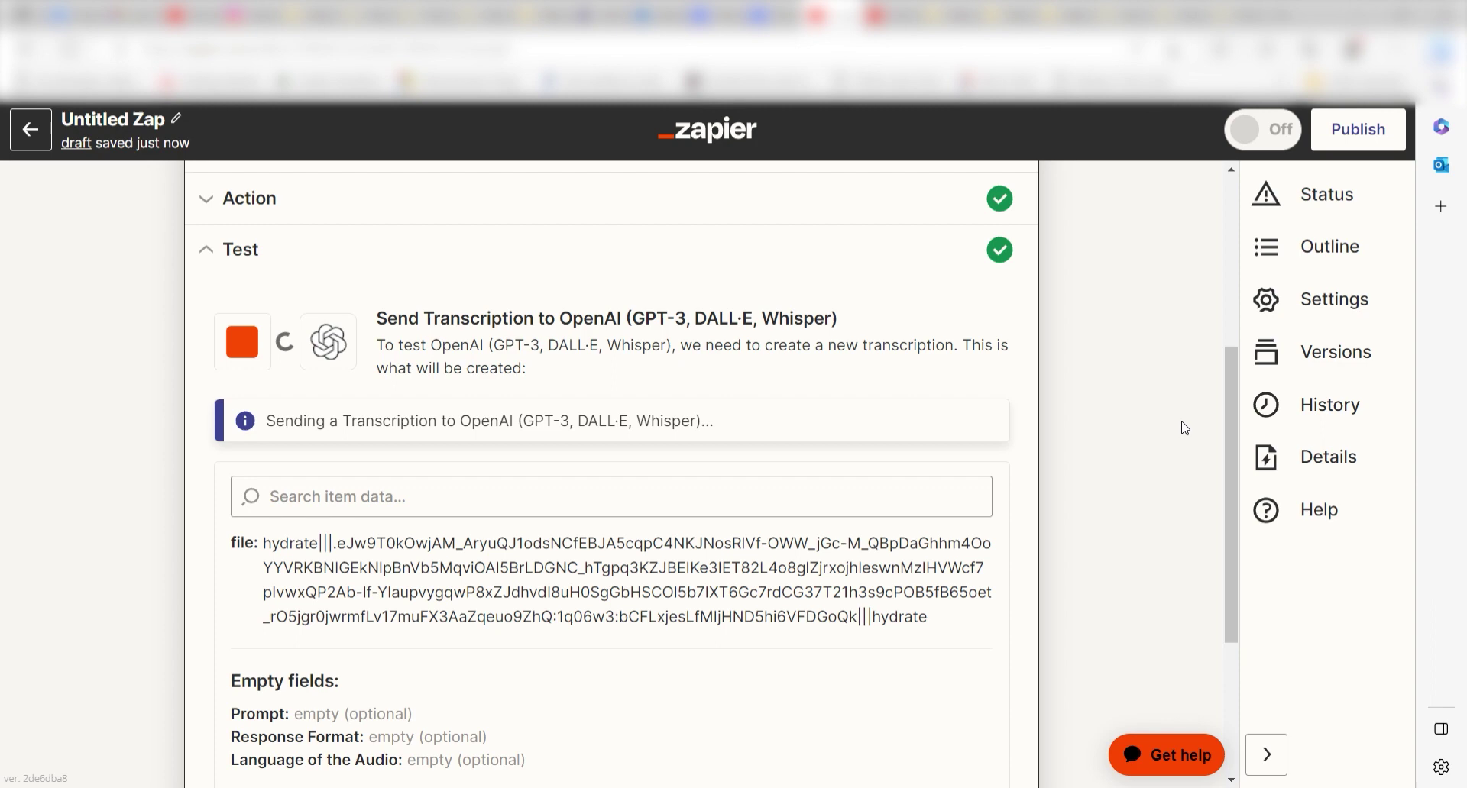
pyautogui.moveTo(1231, 417); pyautogui.dragTo(1236, 468)
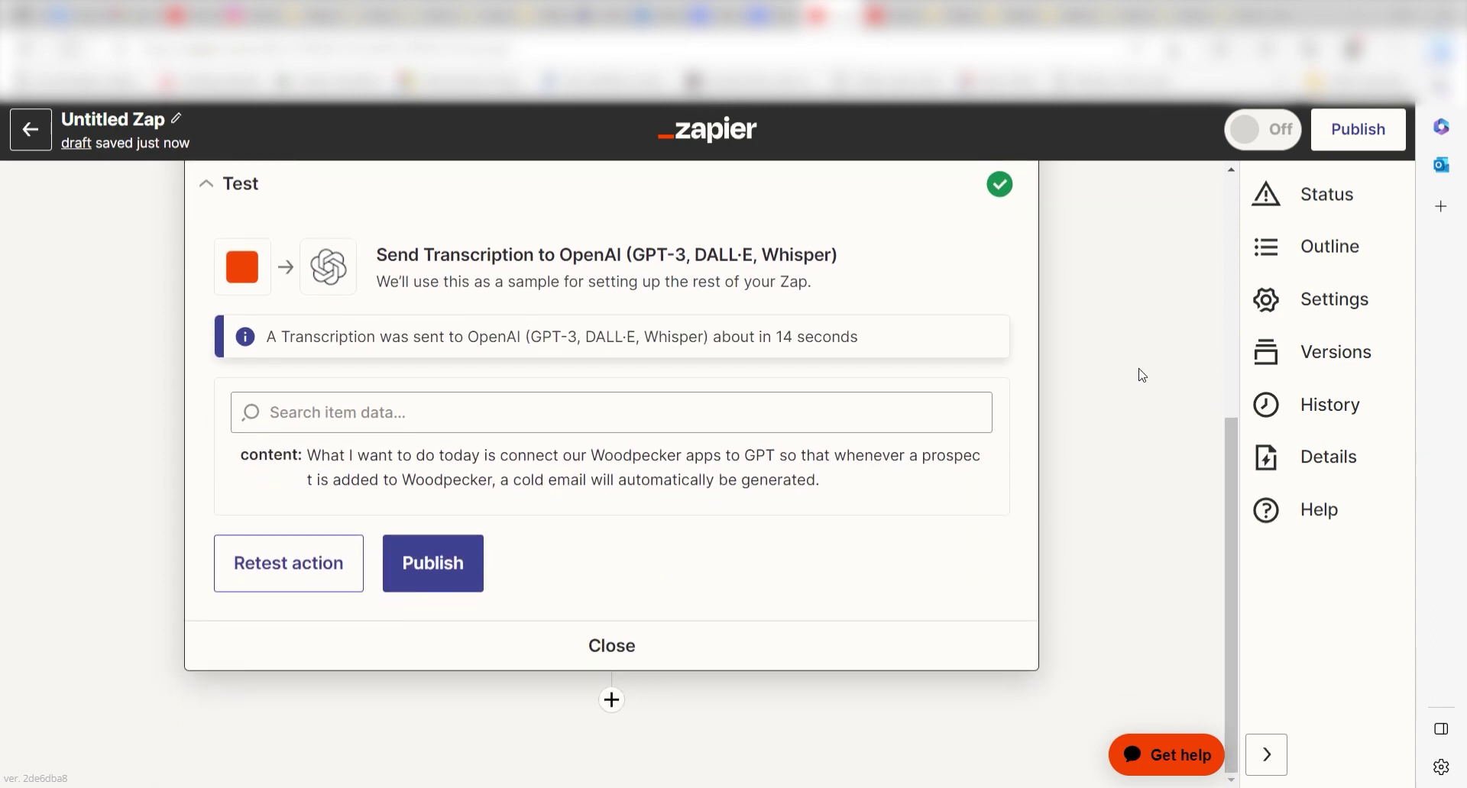
# Step: Add step 3 as Dropbox Create Text File using the connected Dropbox account
pyautogui.click(612, 701)
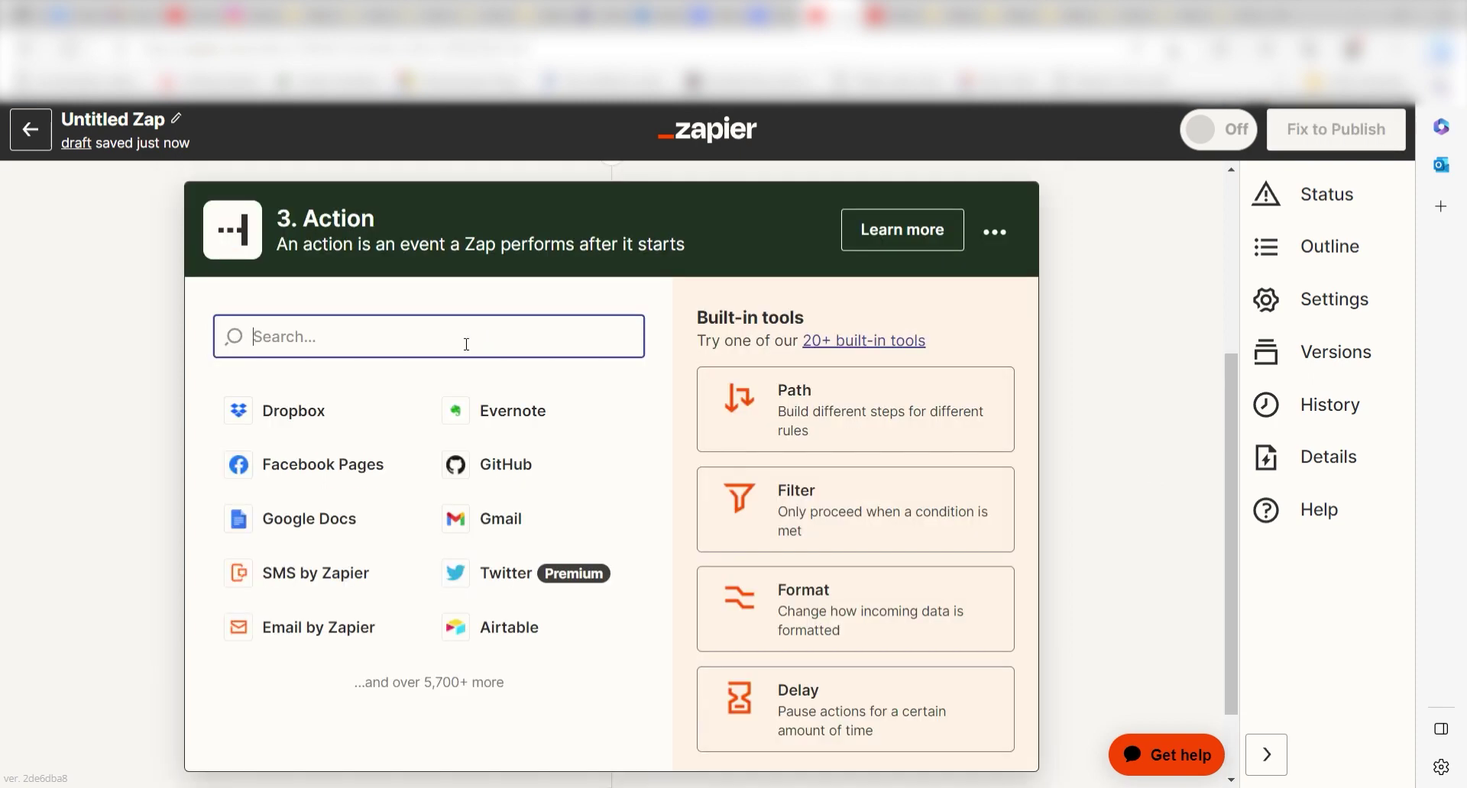
pyautogui.write('dropbox')
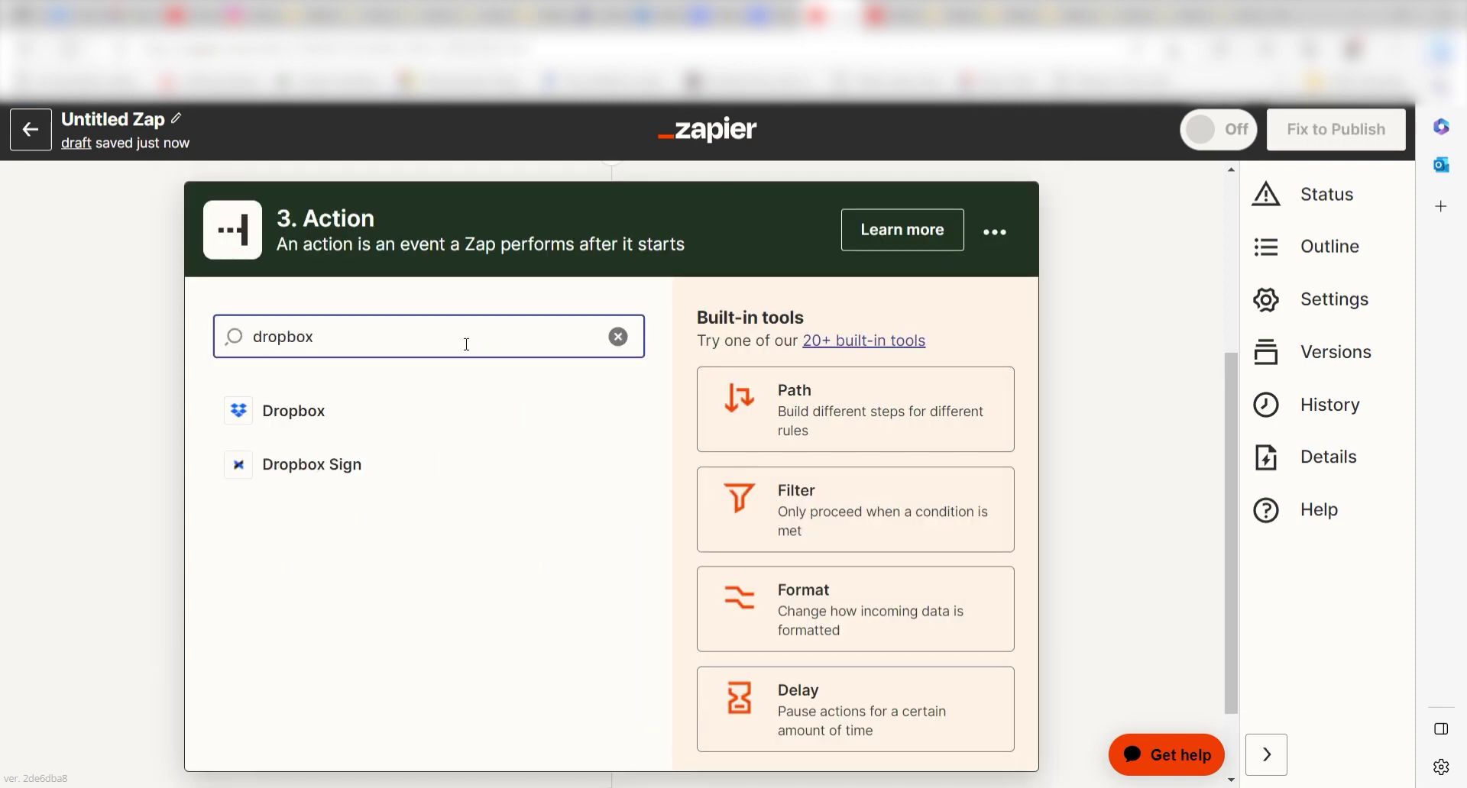
pyautogui.click(393, 425)
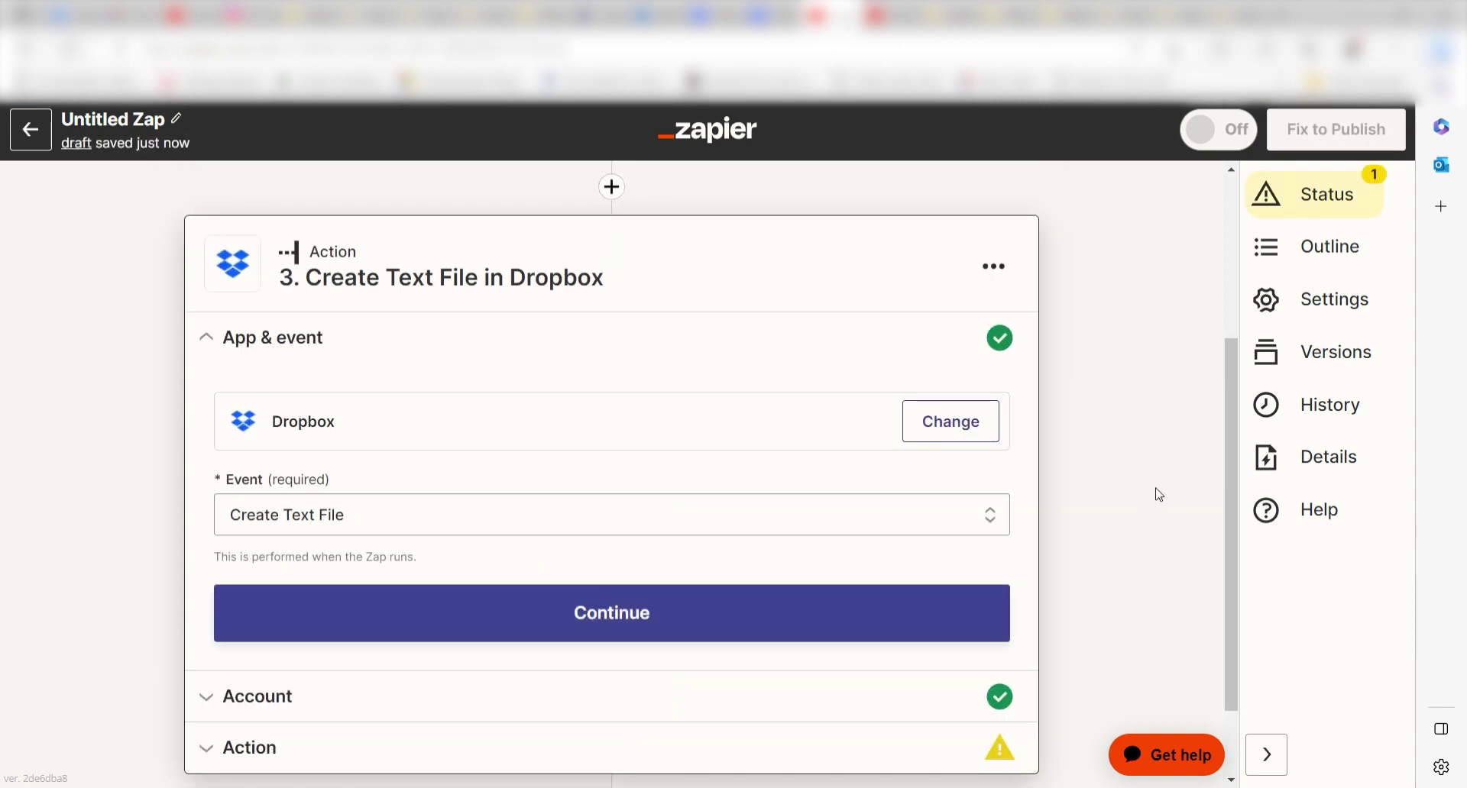
pyautogui.click(958, 620)
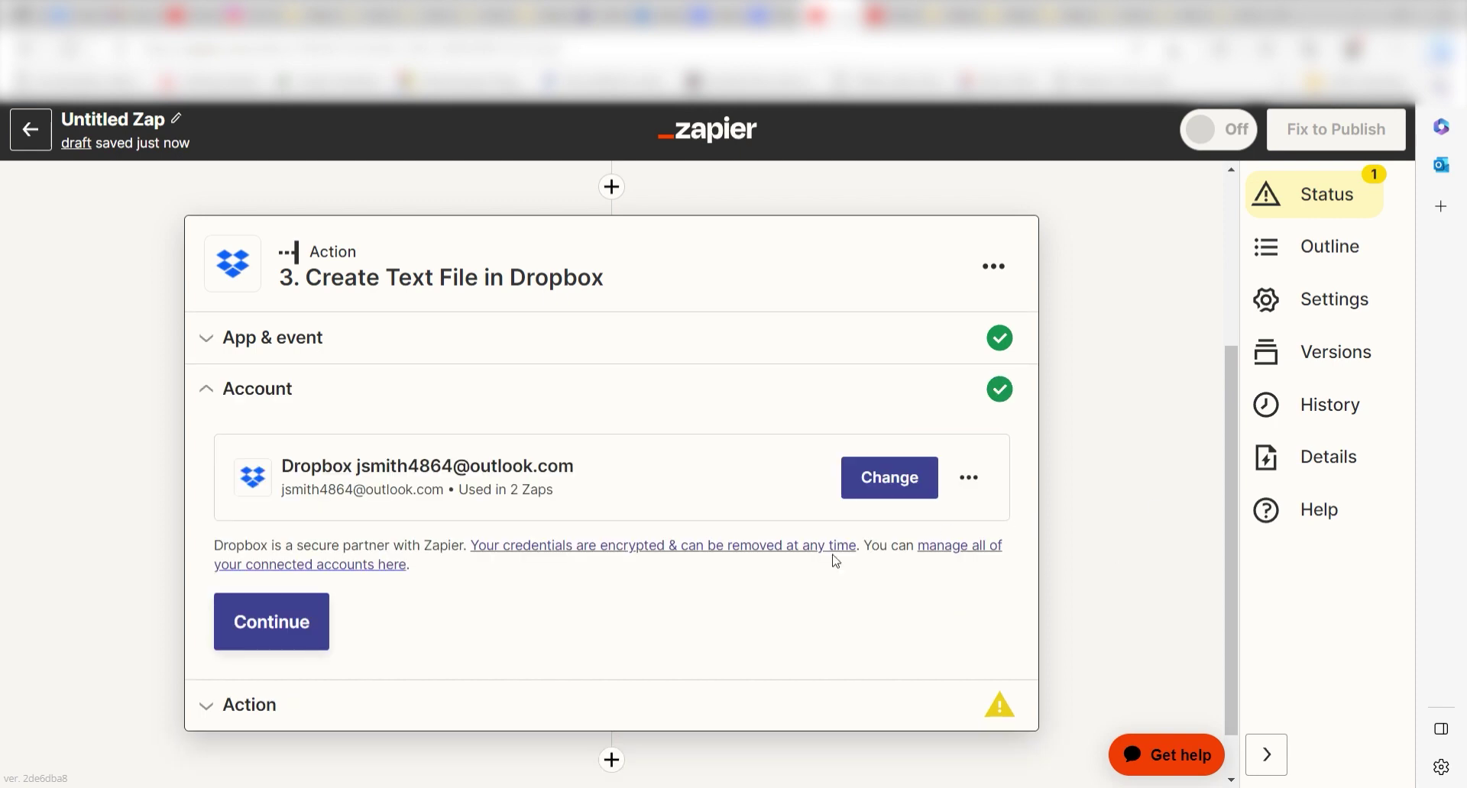
pyautogui.click(309, 642)
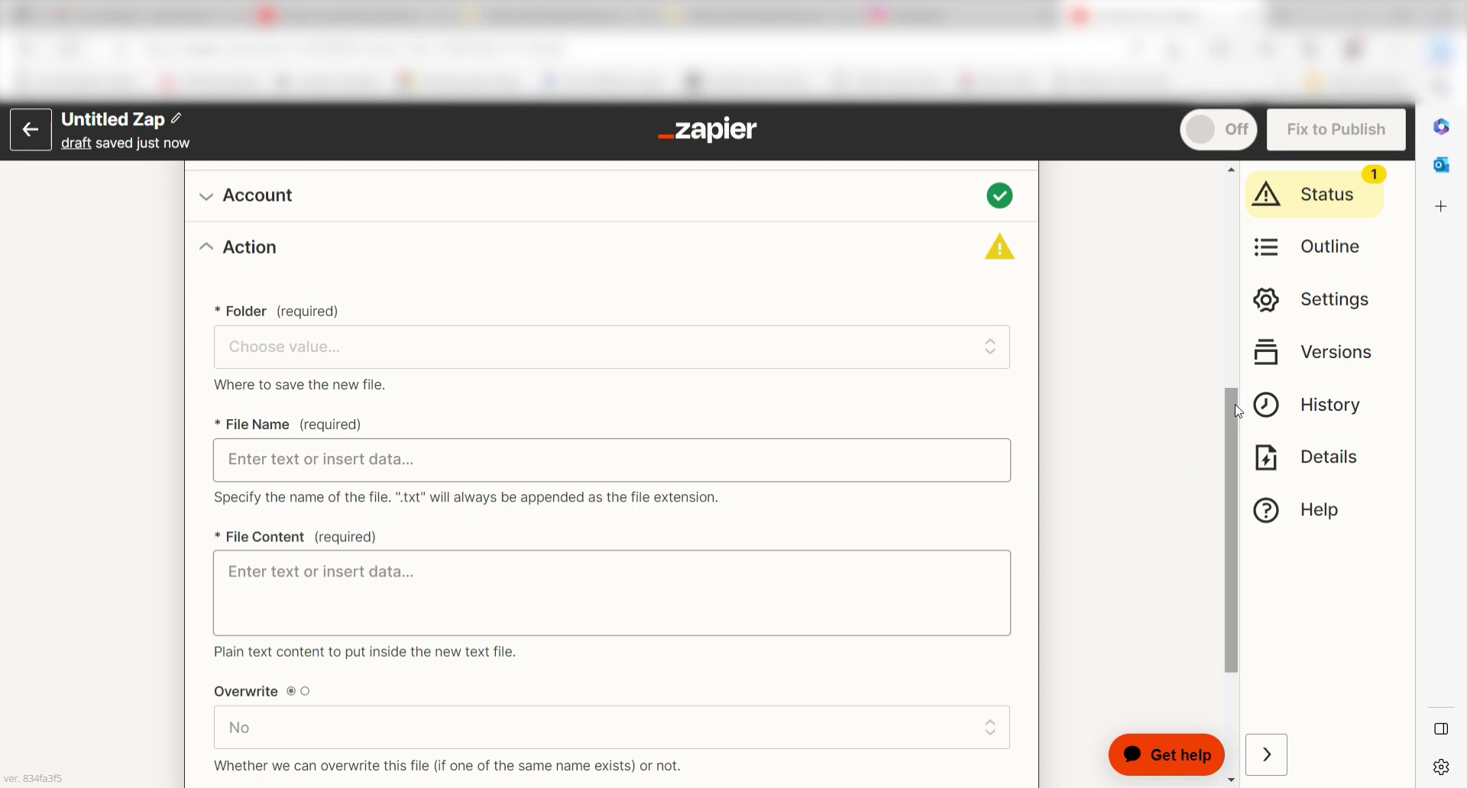
# Step: Save the file in /Zapier Videos, named after the video plus 'transcription', containing the transcript
pyautogui.moveTo(1230, 407); pyautogui.dragTo(1230, 465)
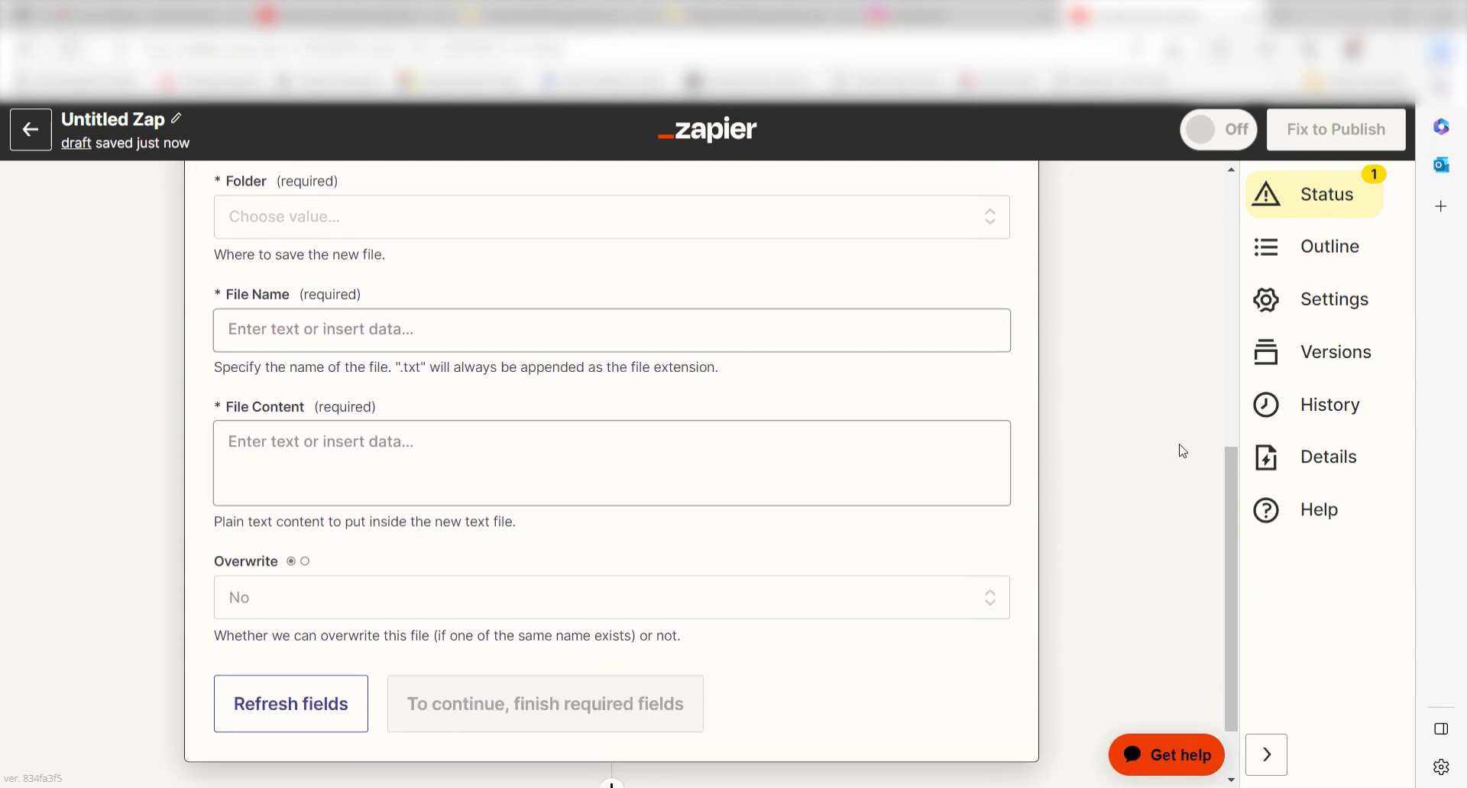
pyautogui.click(958, 227)
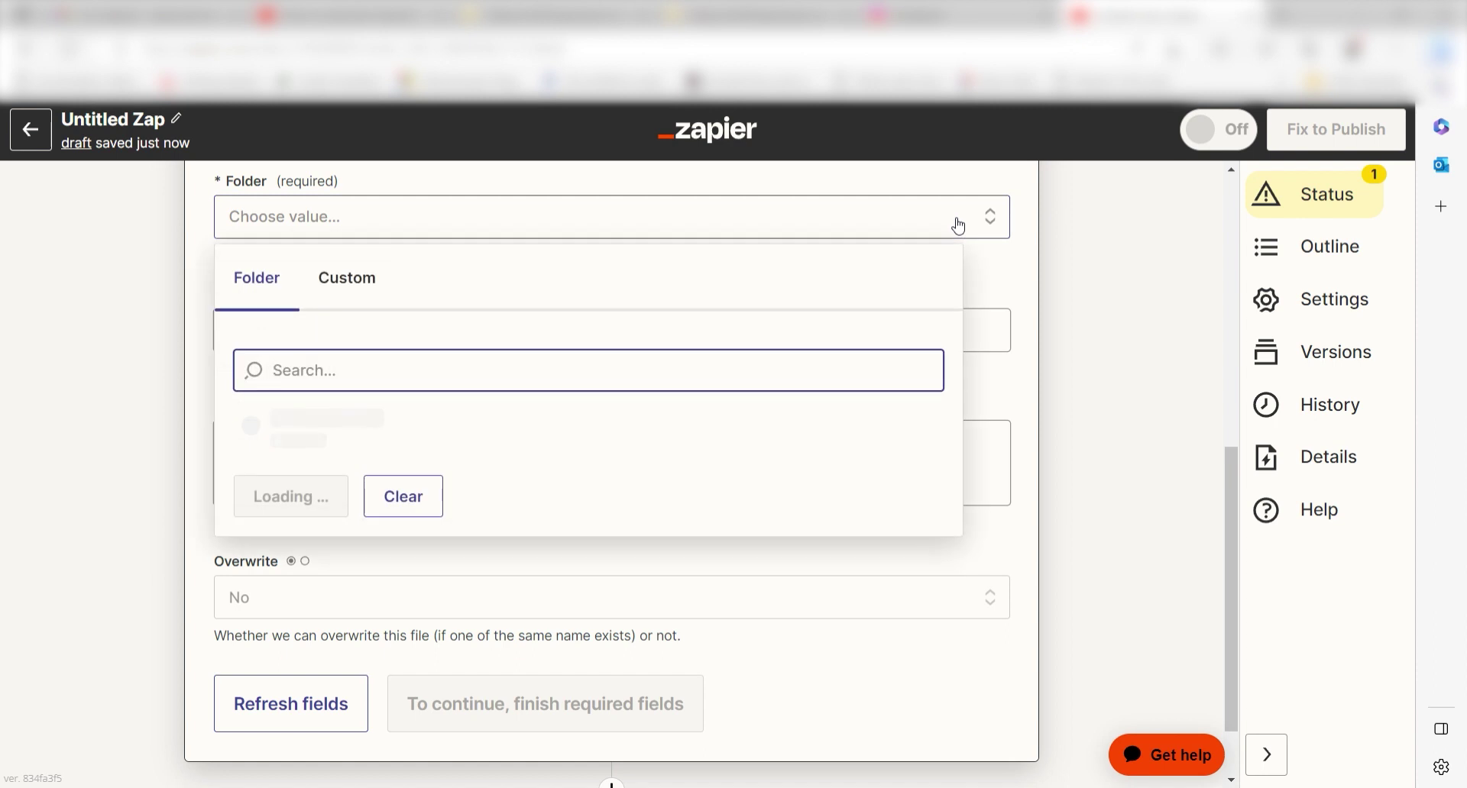
pyautogui.click(635, 430)
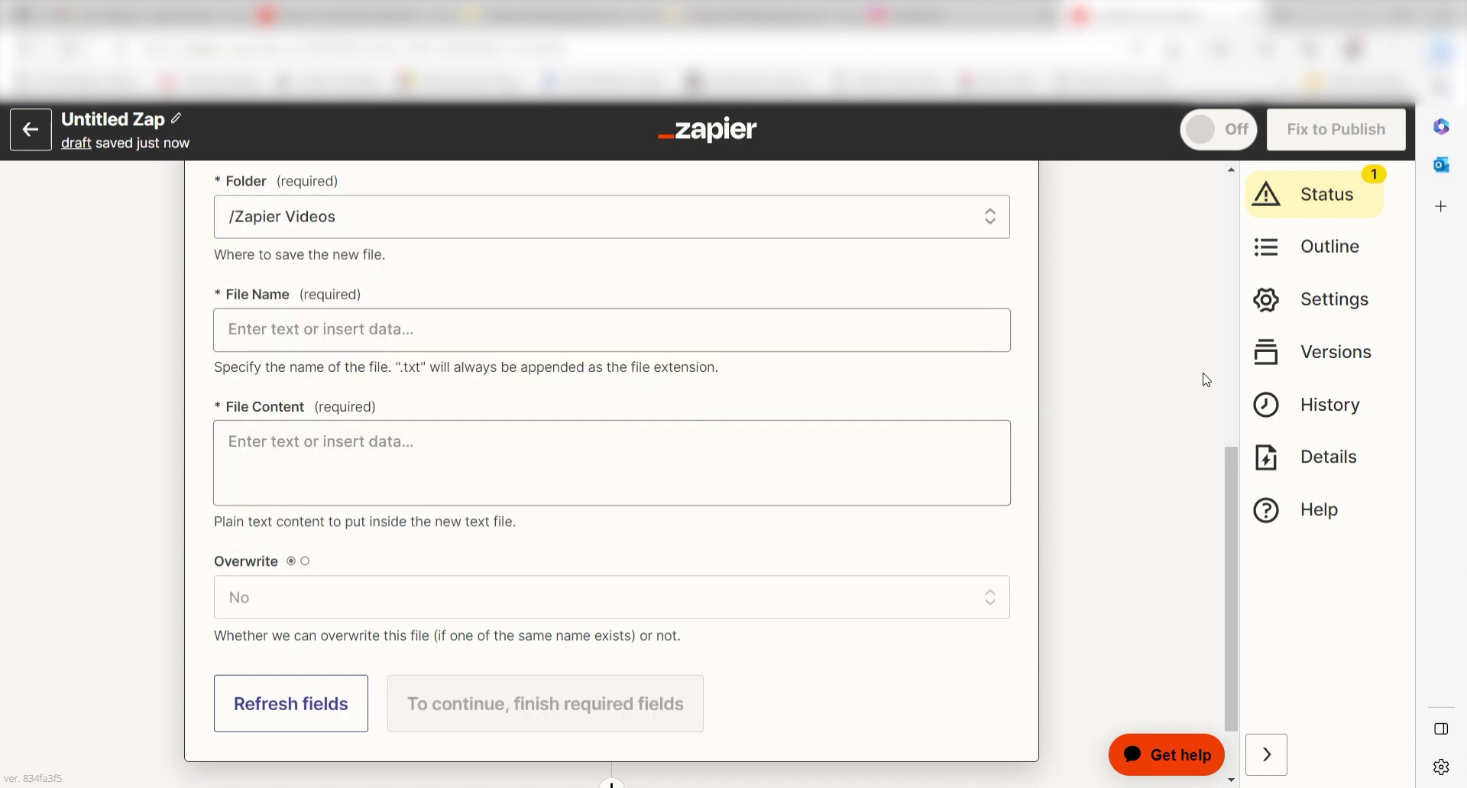
pyautogui.click(792, 319)
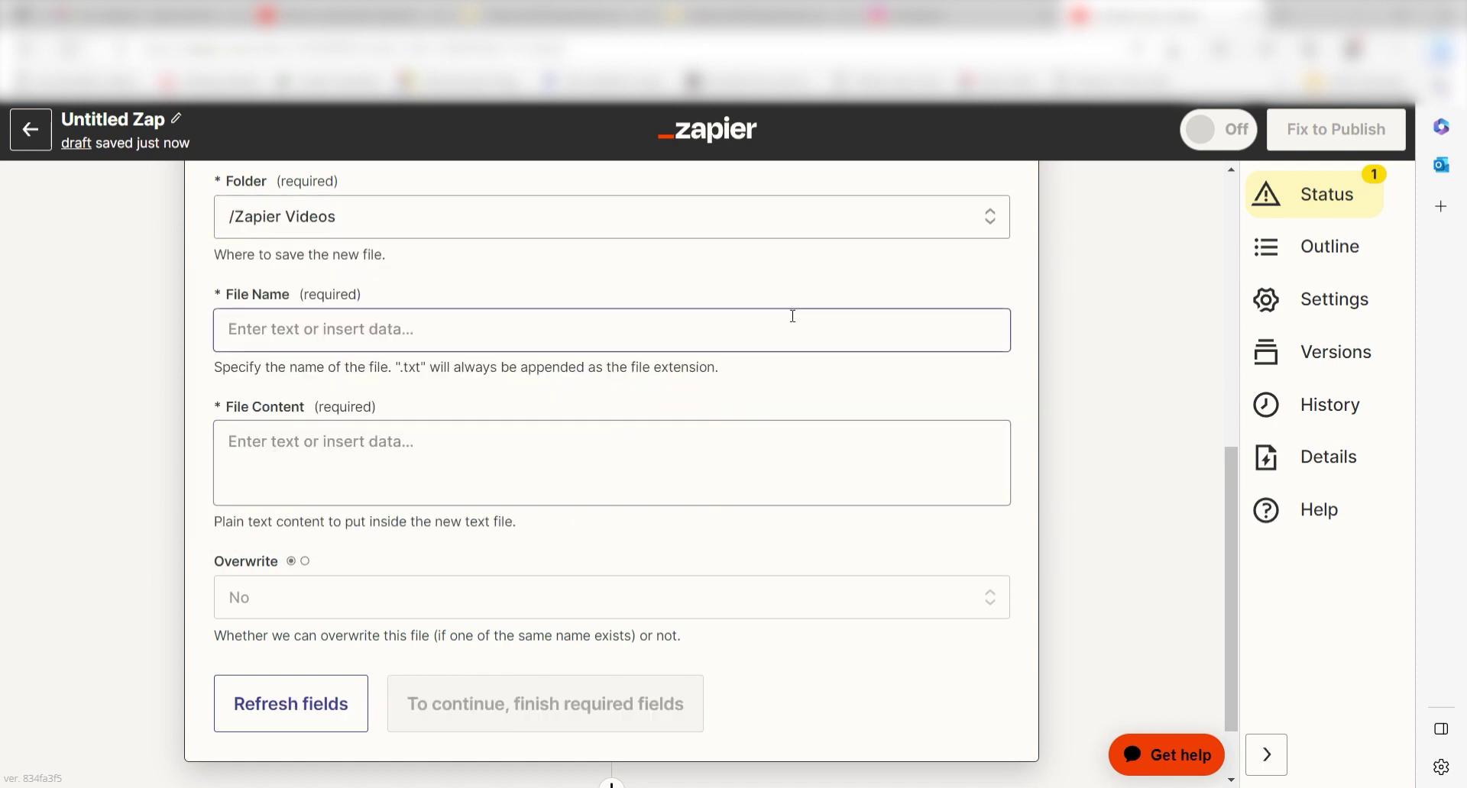
pyautogui.click(654, 327)
pyautogui.write('transcription')
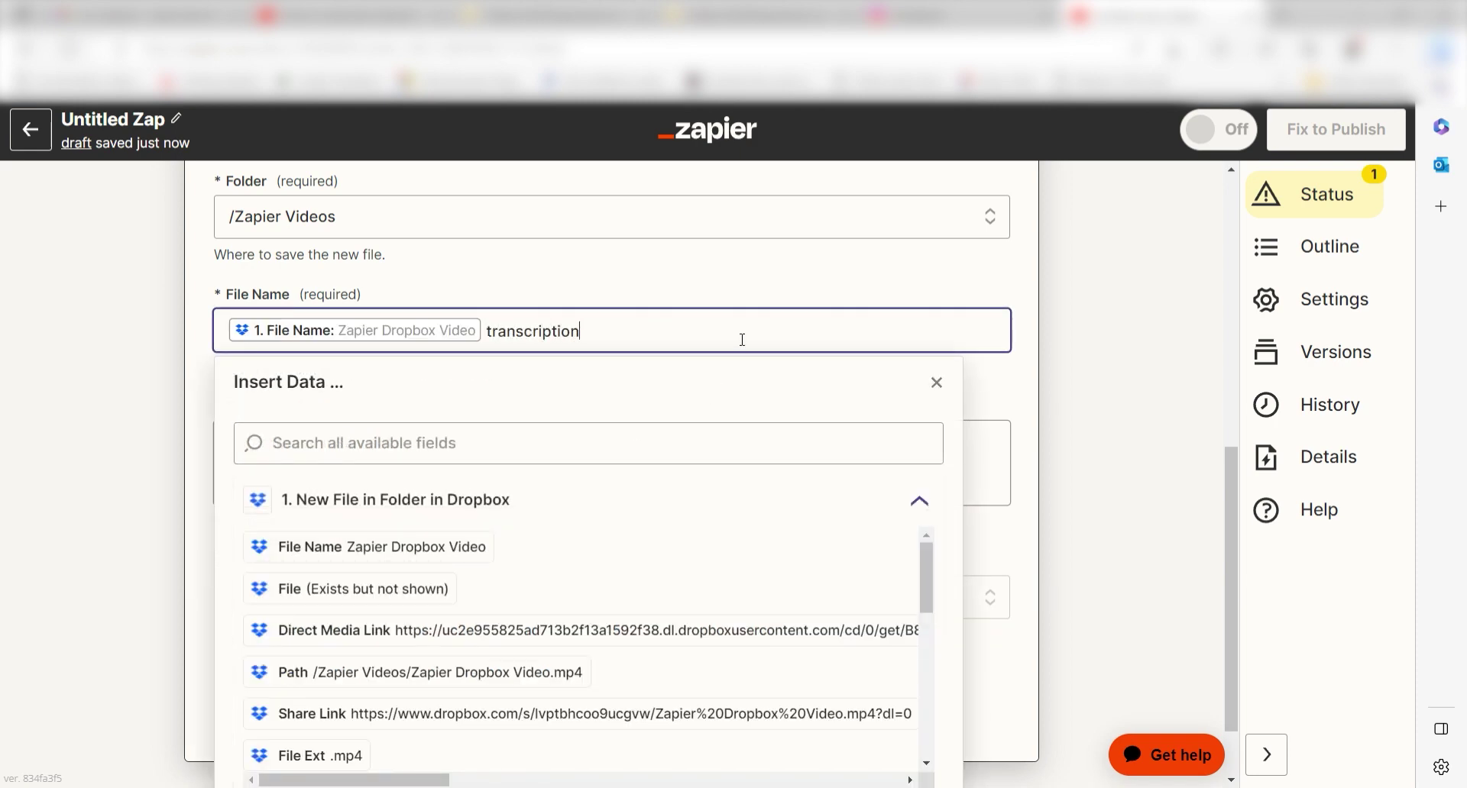
pyautogui.press('Tab')
pyautogui.click(612, 718)
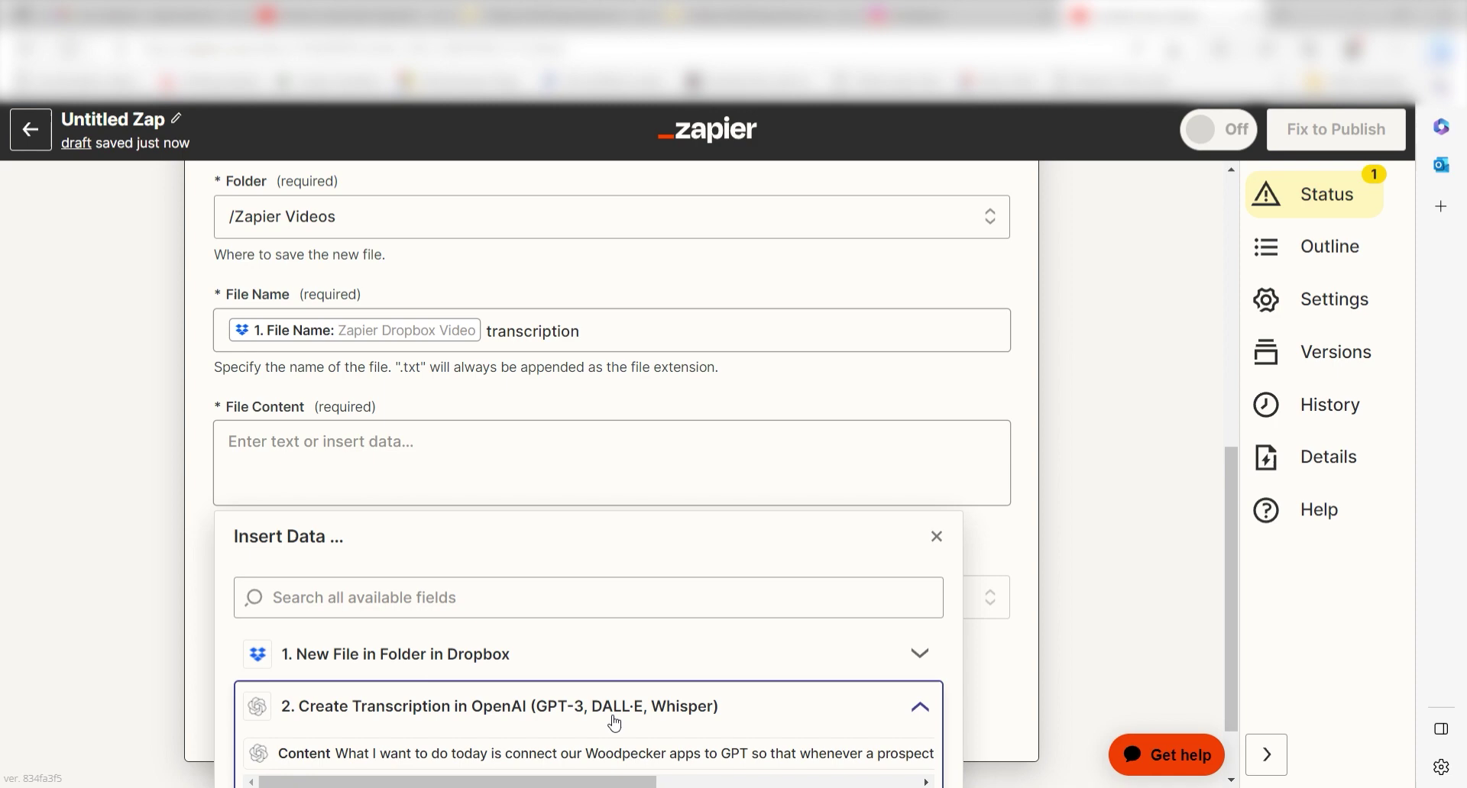
pyautogui.click(569, 755)
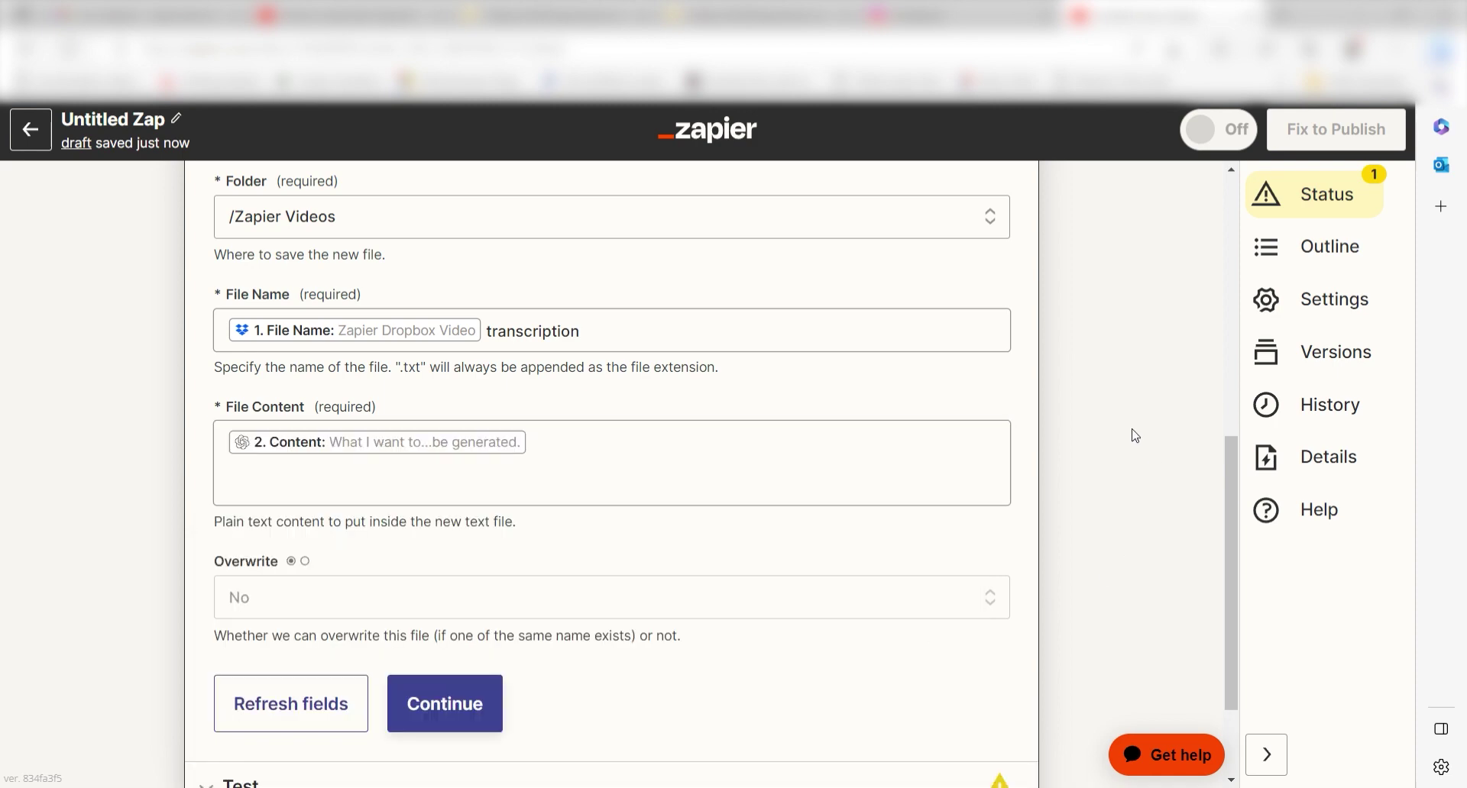
pyautogui.click(487, 695)
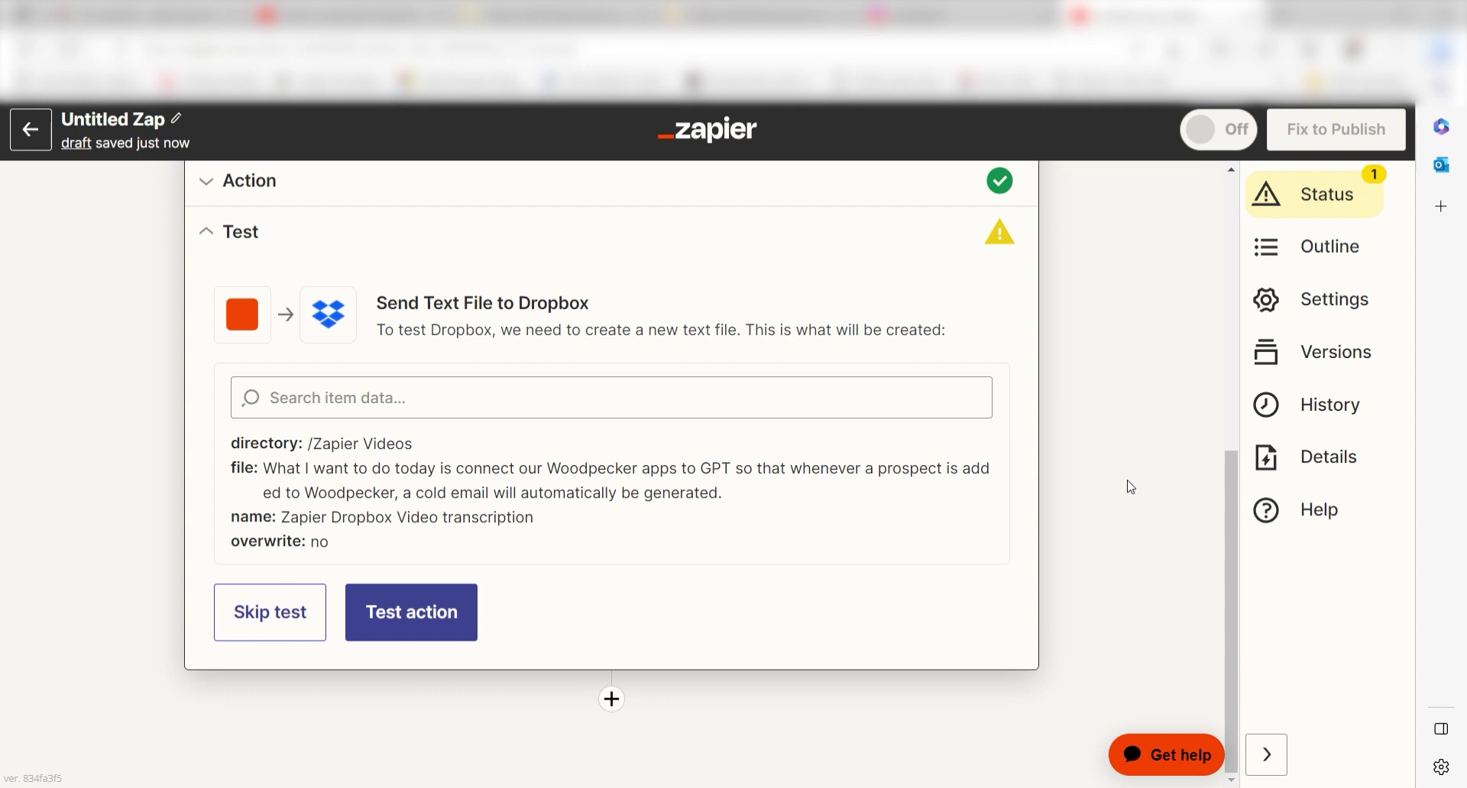
# Step: Test the Dropbox step to create Zapier Dropbox Video transcription.txt, then add a fourth step
pyautogui.click(411, 612)
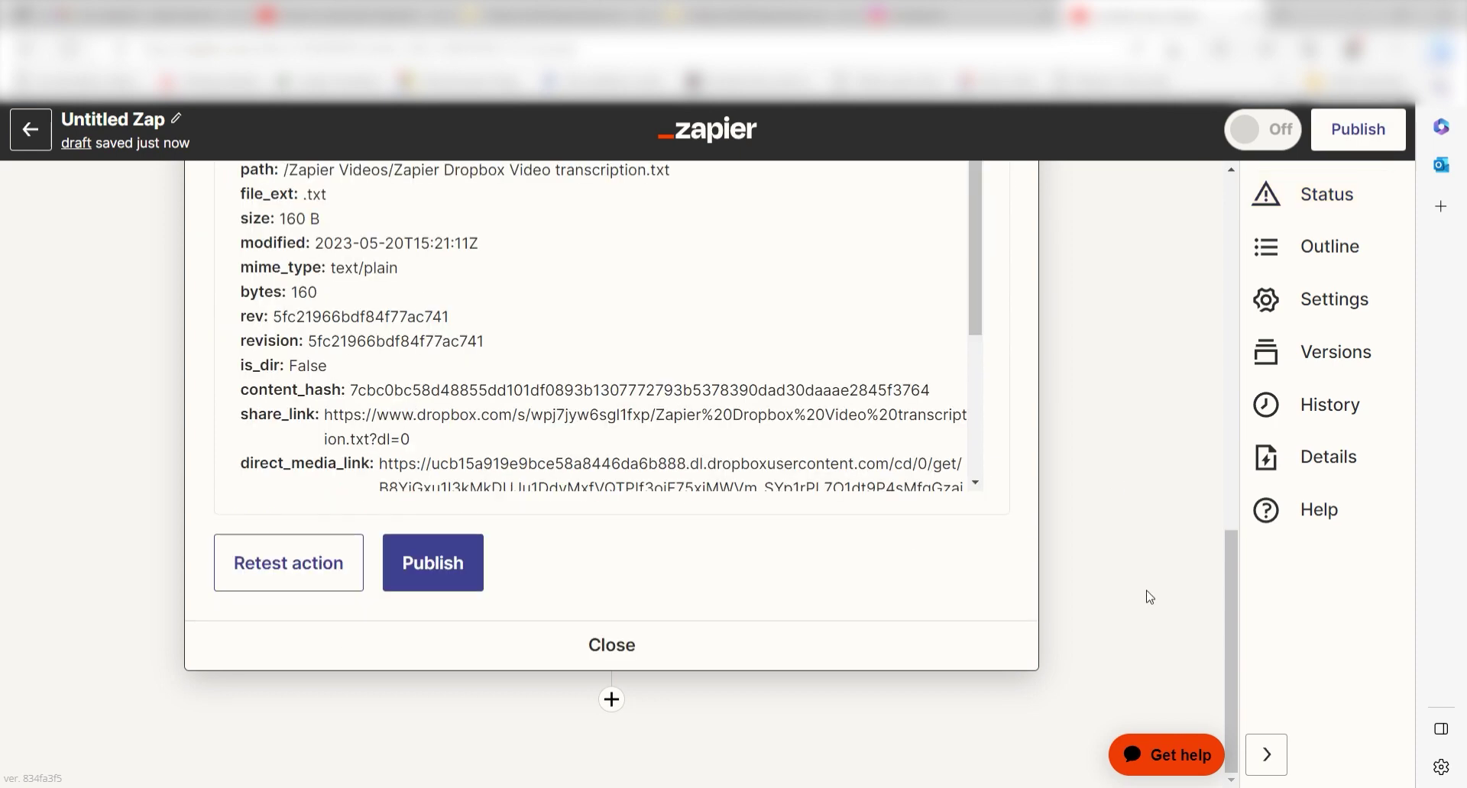
pyautogui.click(611, 699)
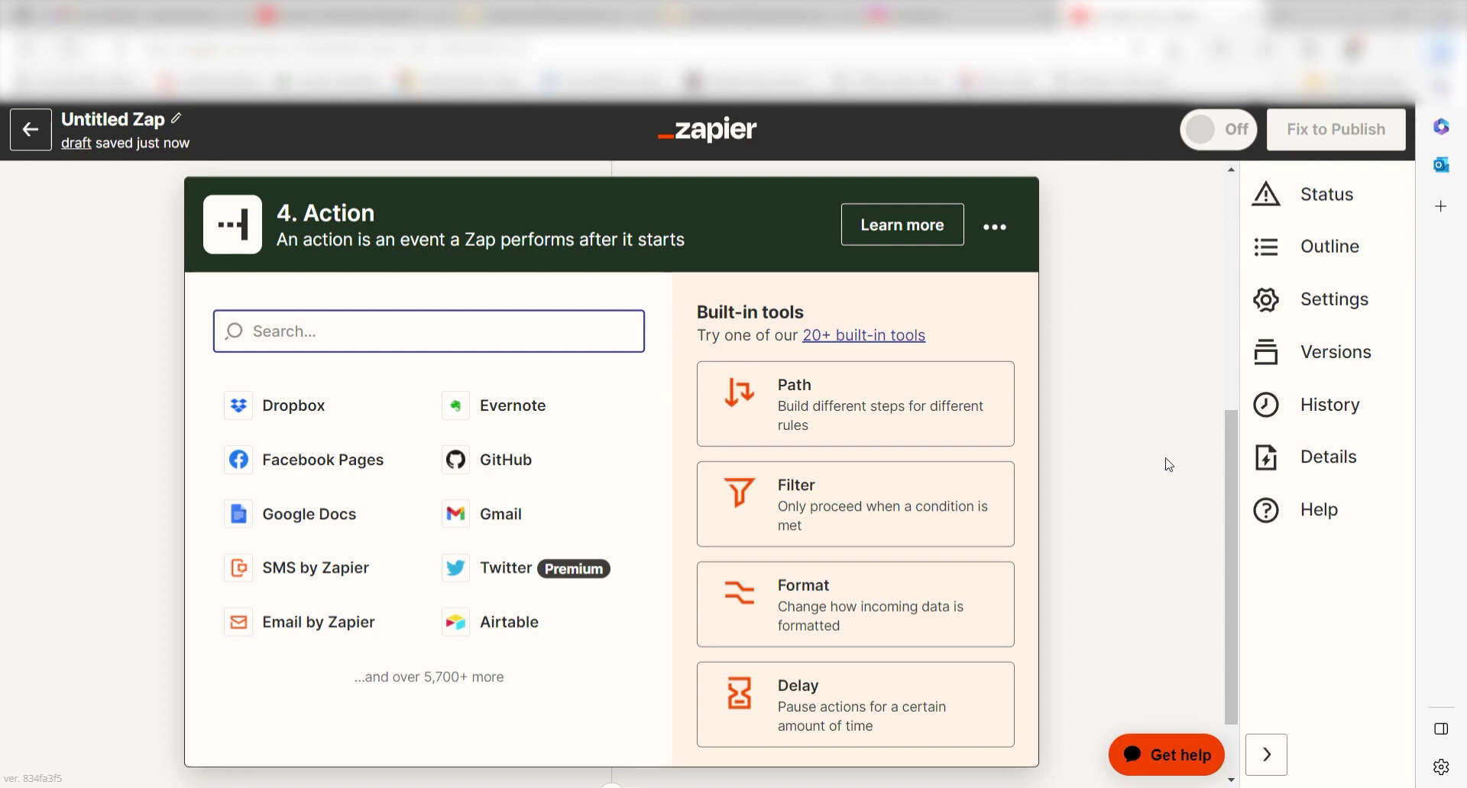
# Step: Make step 4 an OpenAI Send Prompt action, keeping the connected OpenAI account
pyautogui.write('openai')
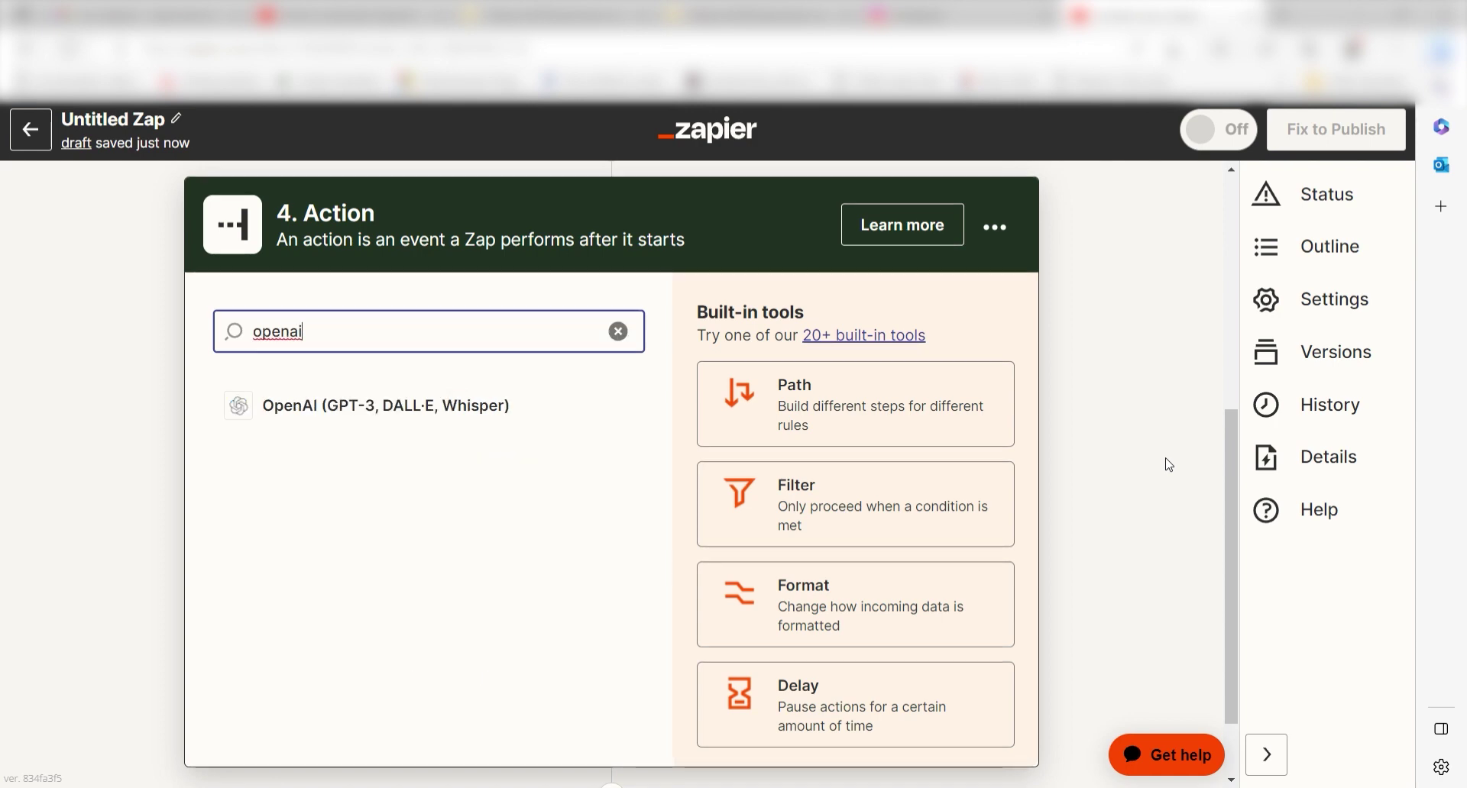
pyautogui.click(406, 413)
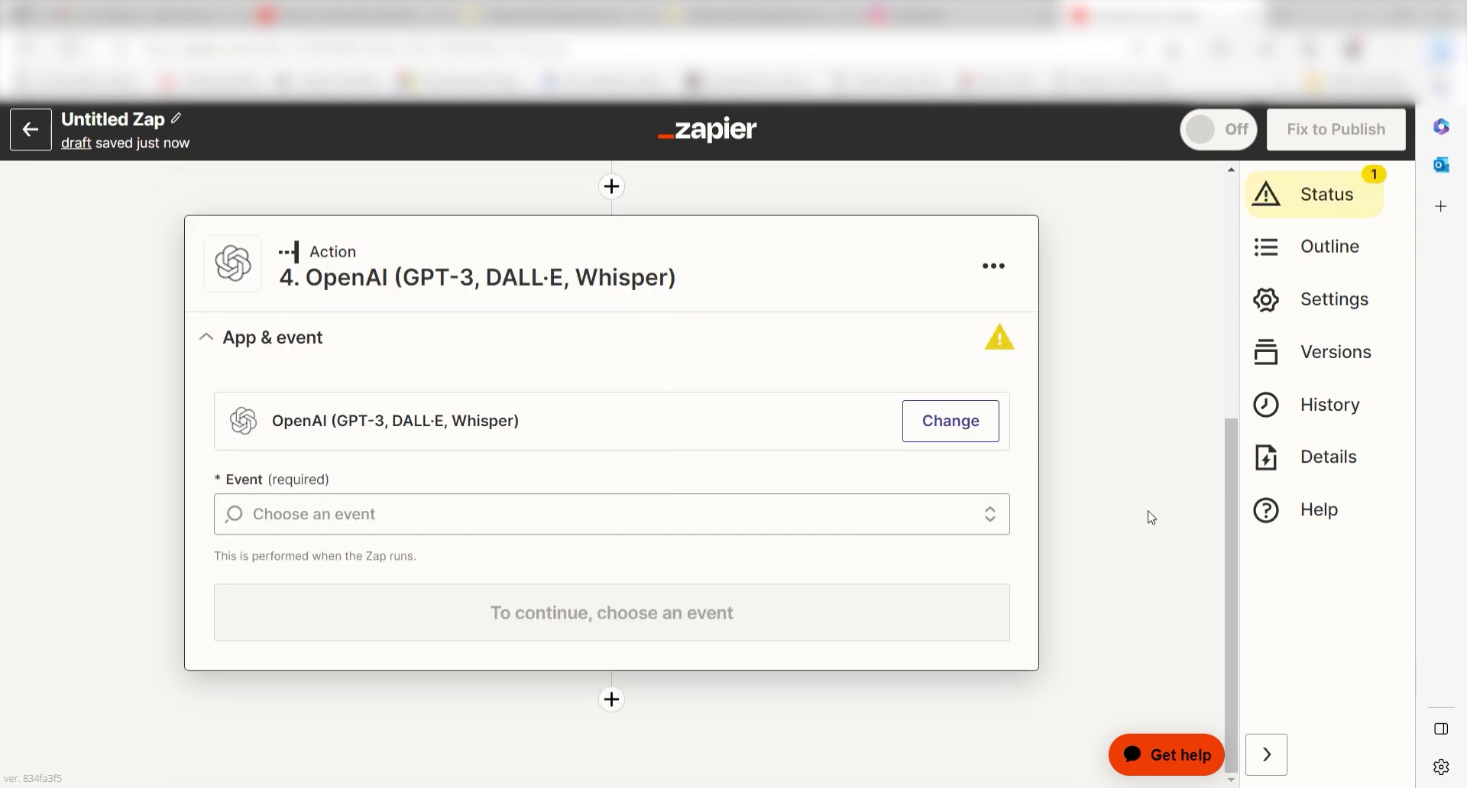
pyautogui.click(534, 514)
pyautogui.click(513, 745)
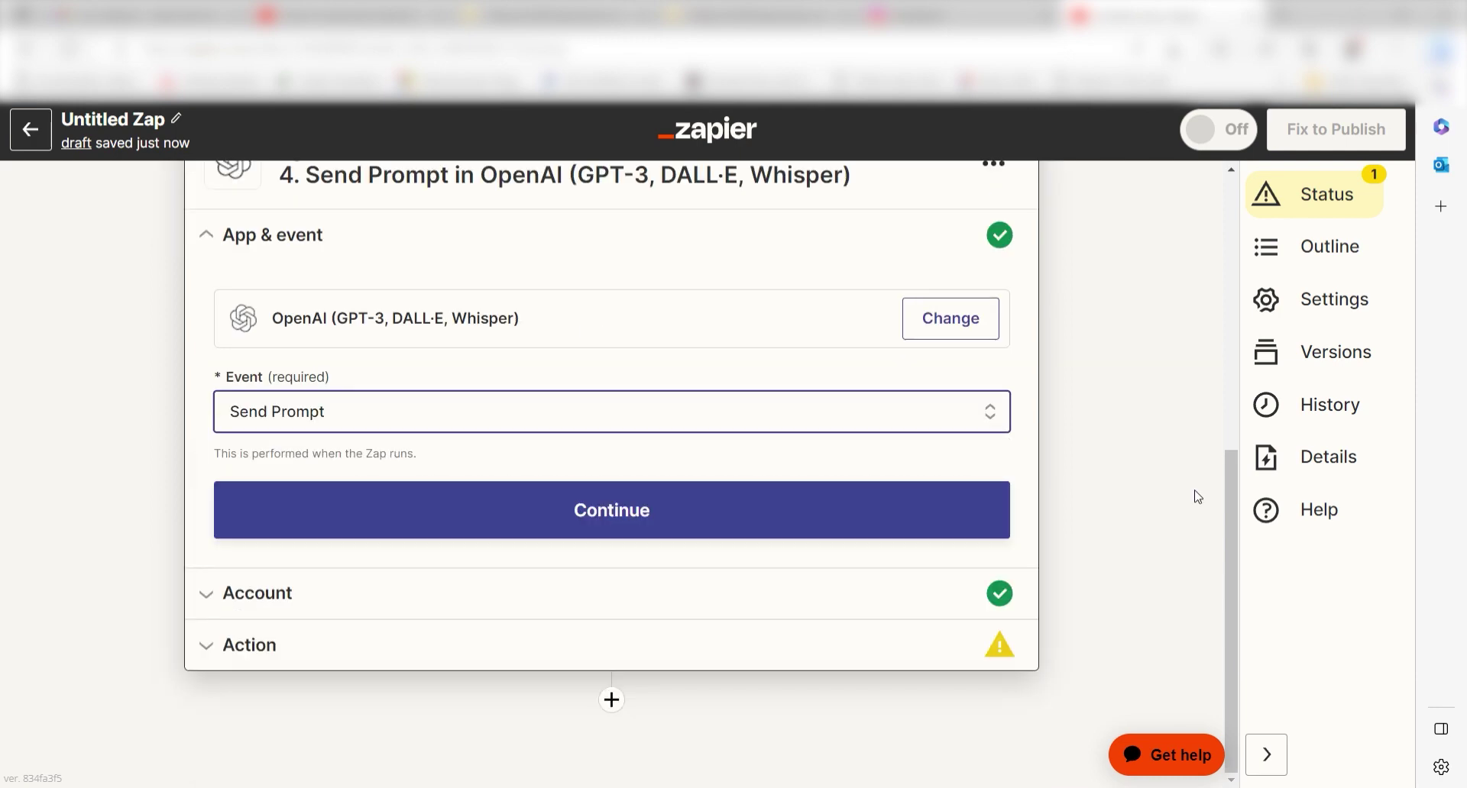
pyautogui.click(845, 508)
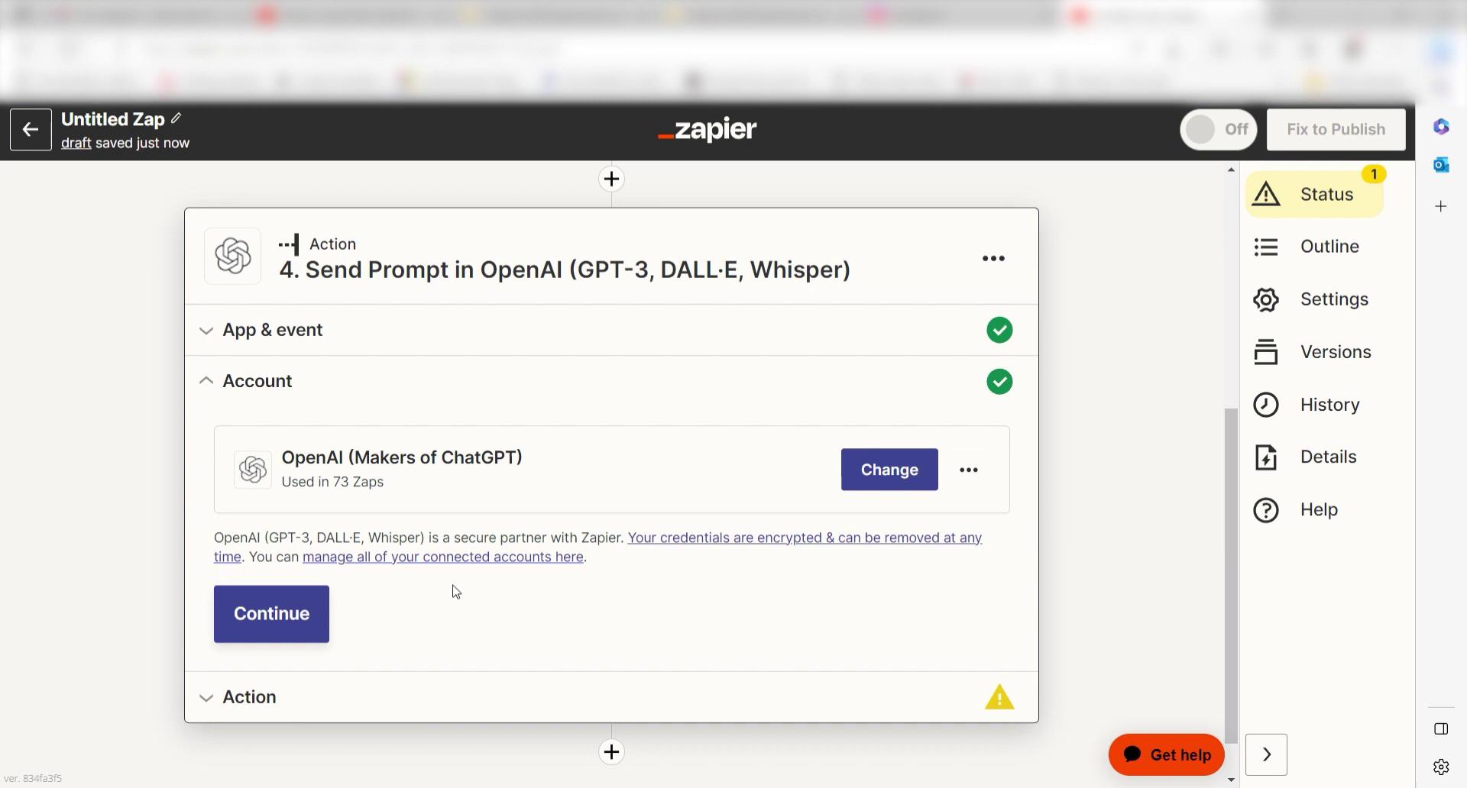
pyautogui.click(271, 614)
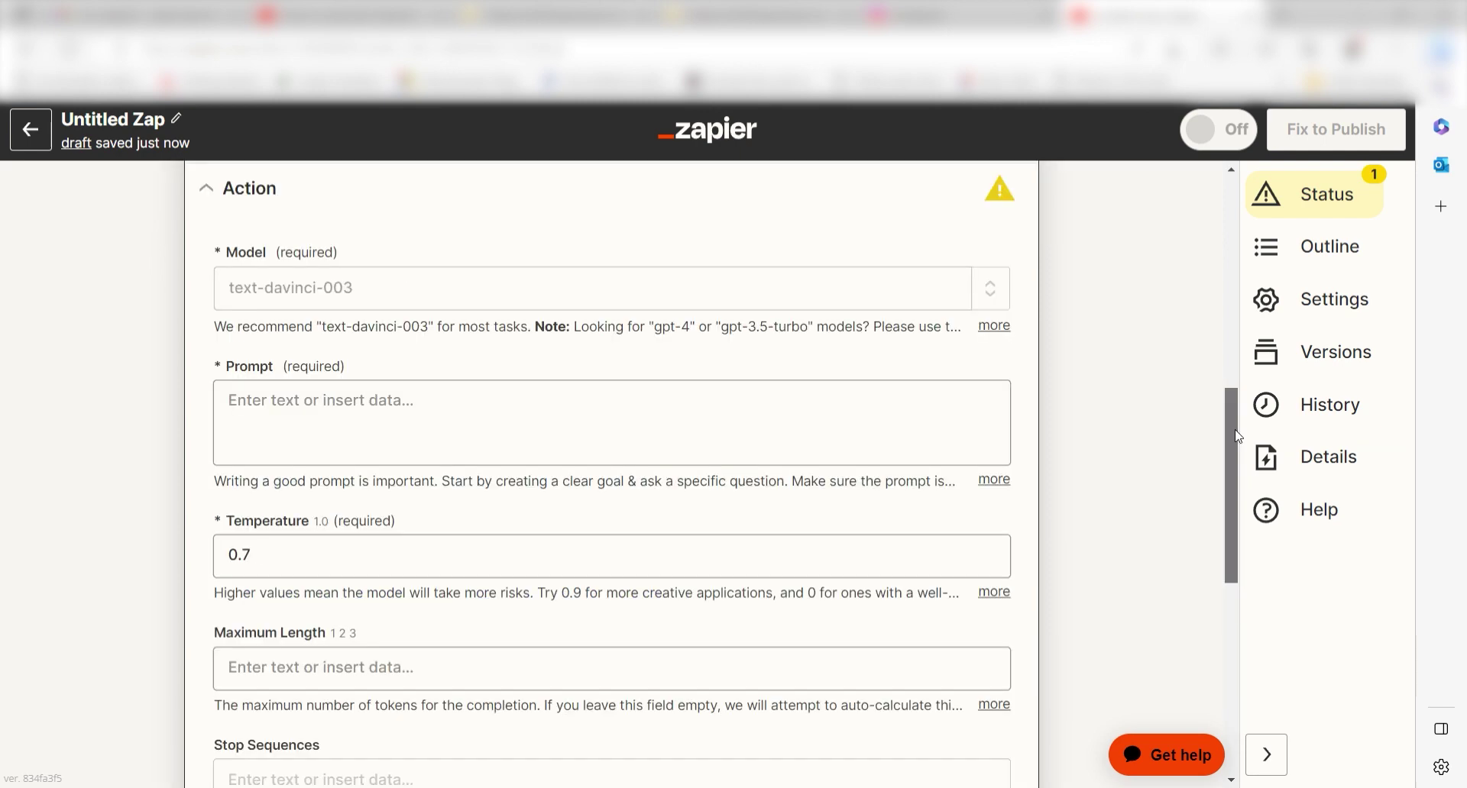
# Step: Write a prompt asking for a Slack-ready meeting summary of the inserted 3. File Text
pyautogui.write('I am creating a ')
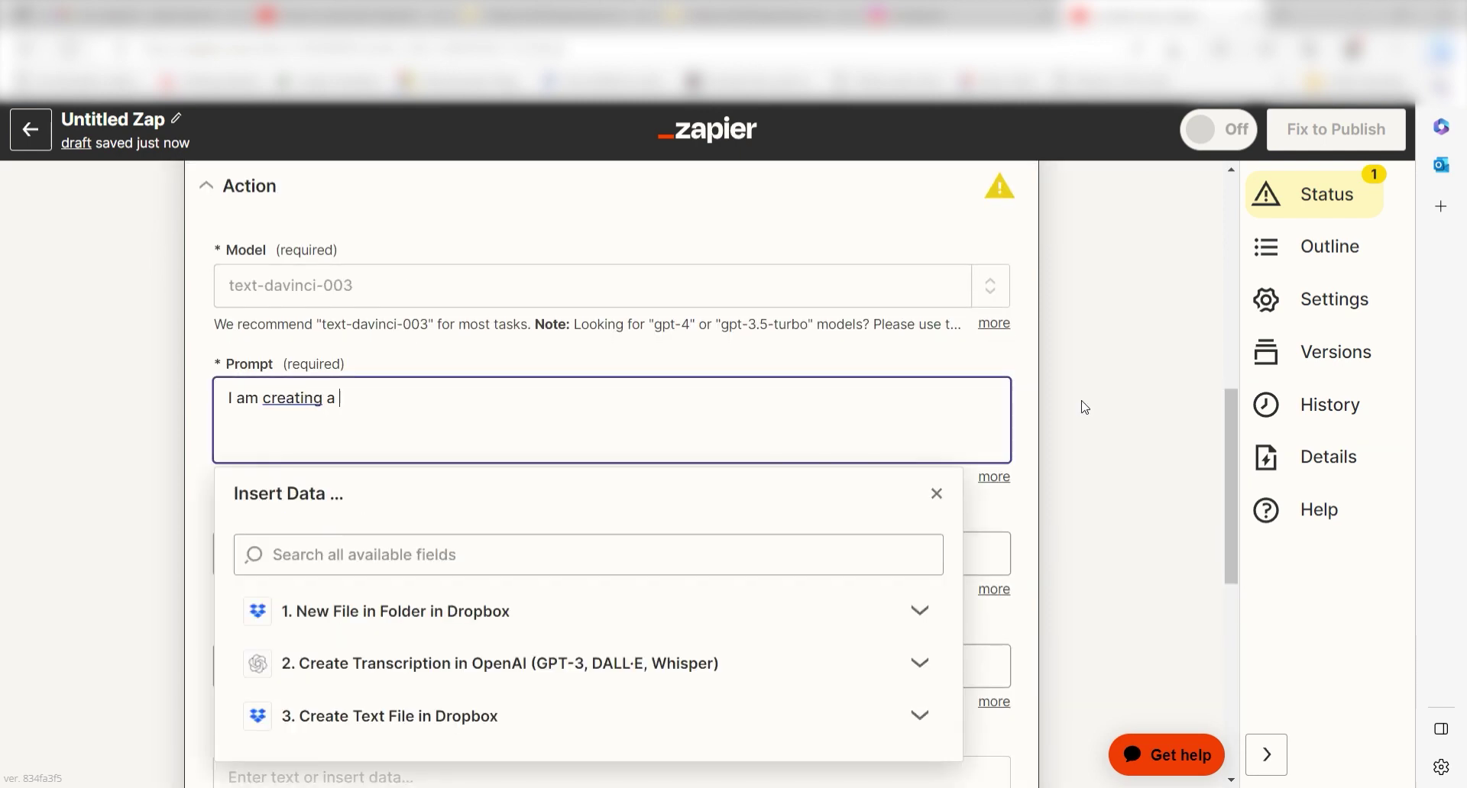
pyautogui.write('summary of a meeting that will be sent out')
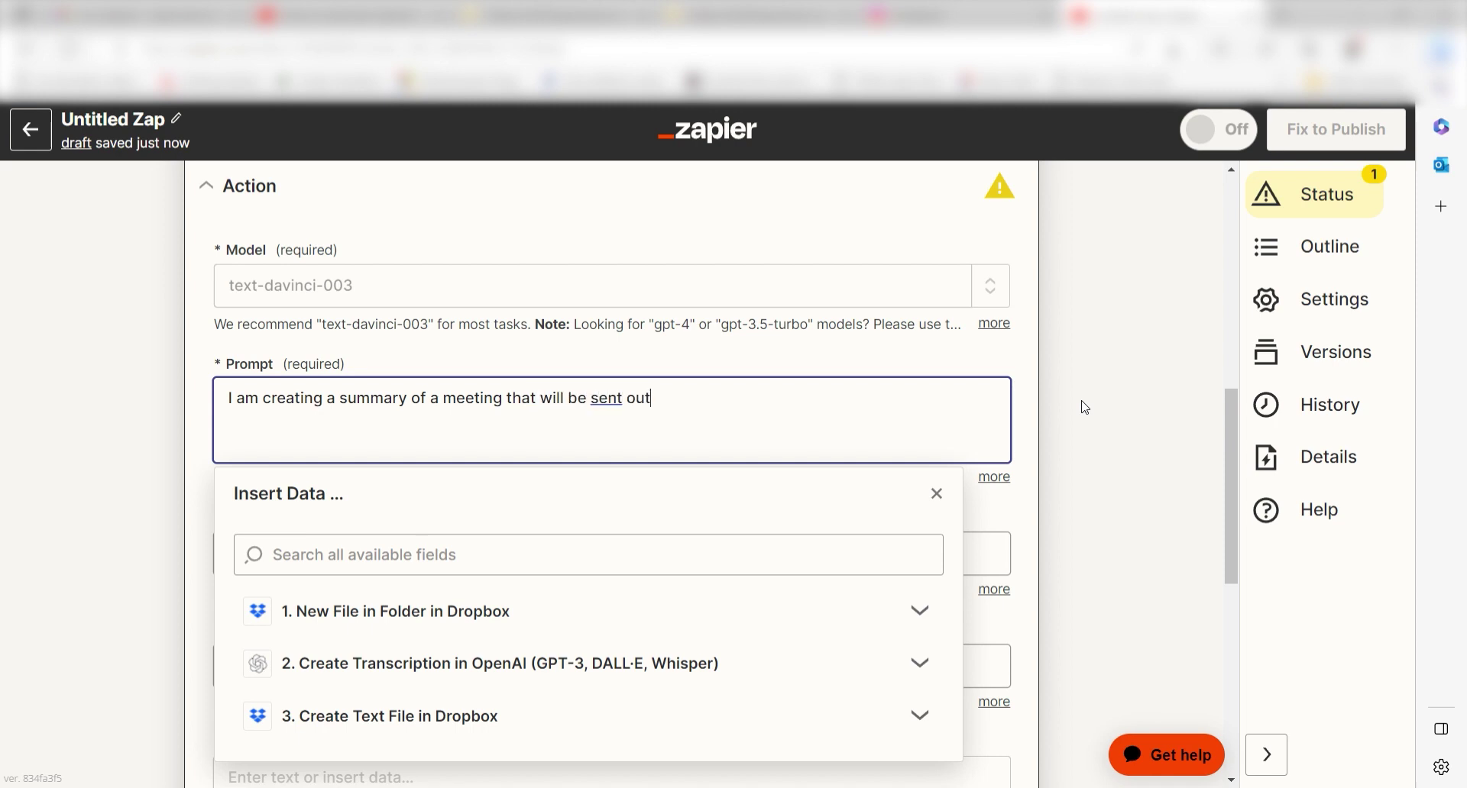
pyautogui.write(' as a slack message.  Please su')
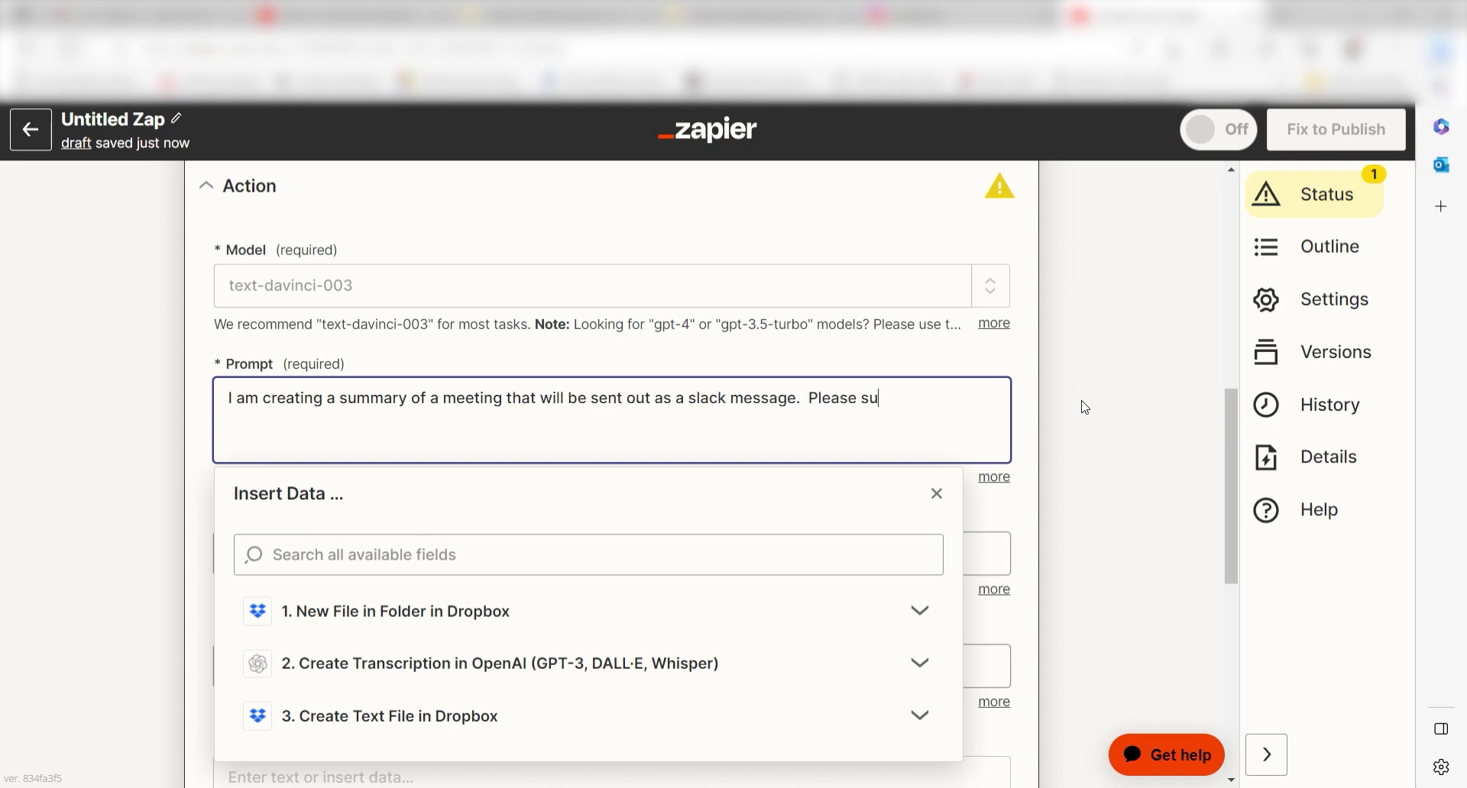
pyautogui.write('mmarize the following')
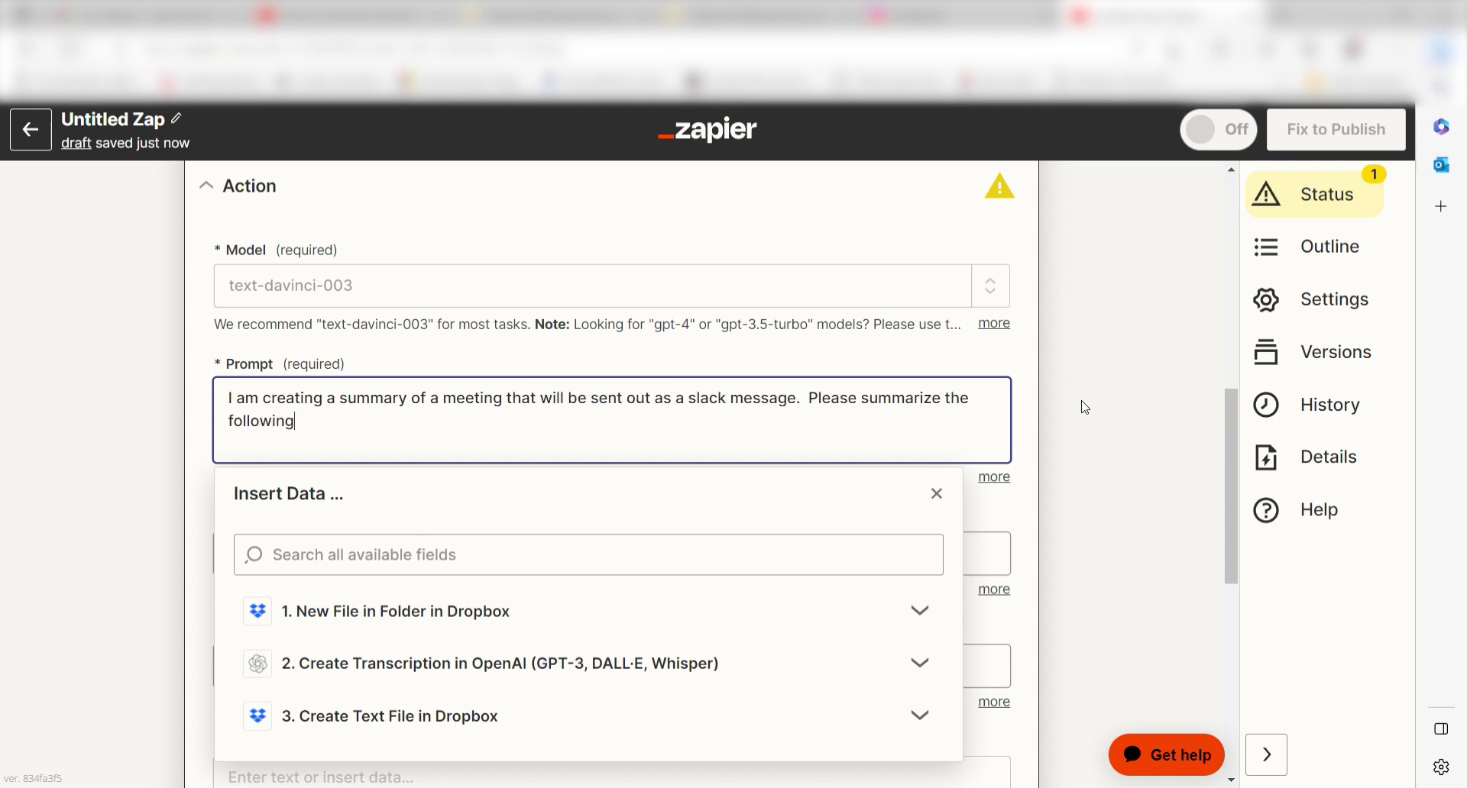
pyautogui.write('.')
pyautogui.click(390, 716)
pyautogui.click(458, 693)
pyautogui.click(1054, 329)
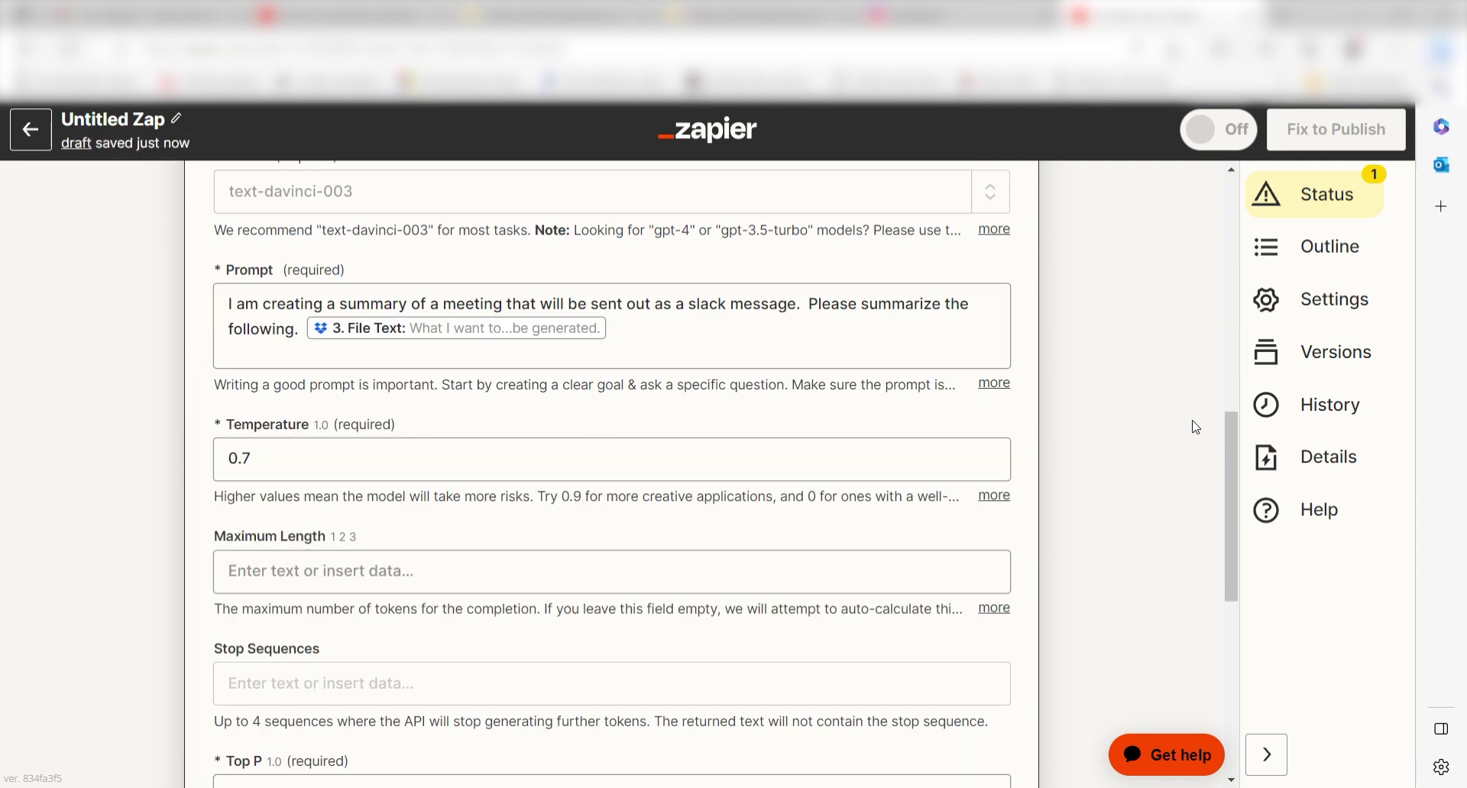
# Step: Test the OpenAI Send Prompt action to confirm it returns a summary
pyautogui.moveTo(1230, 435); pyautogui.dragTo(1230, 600)
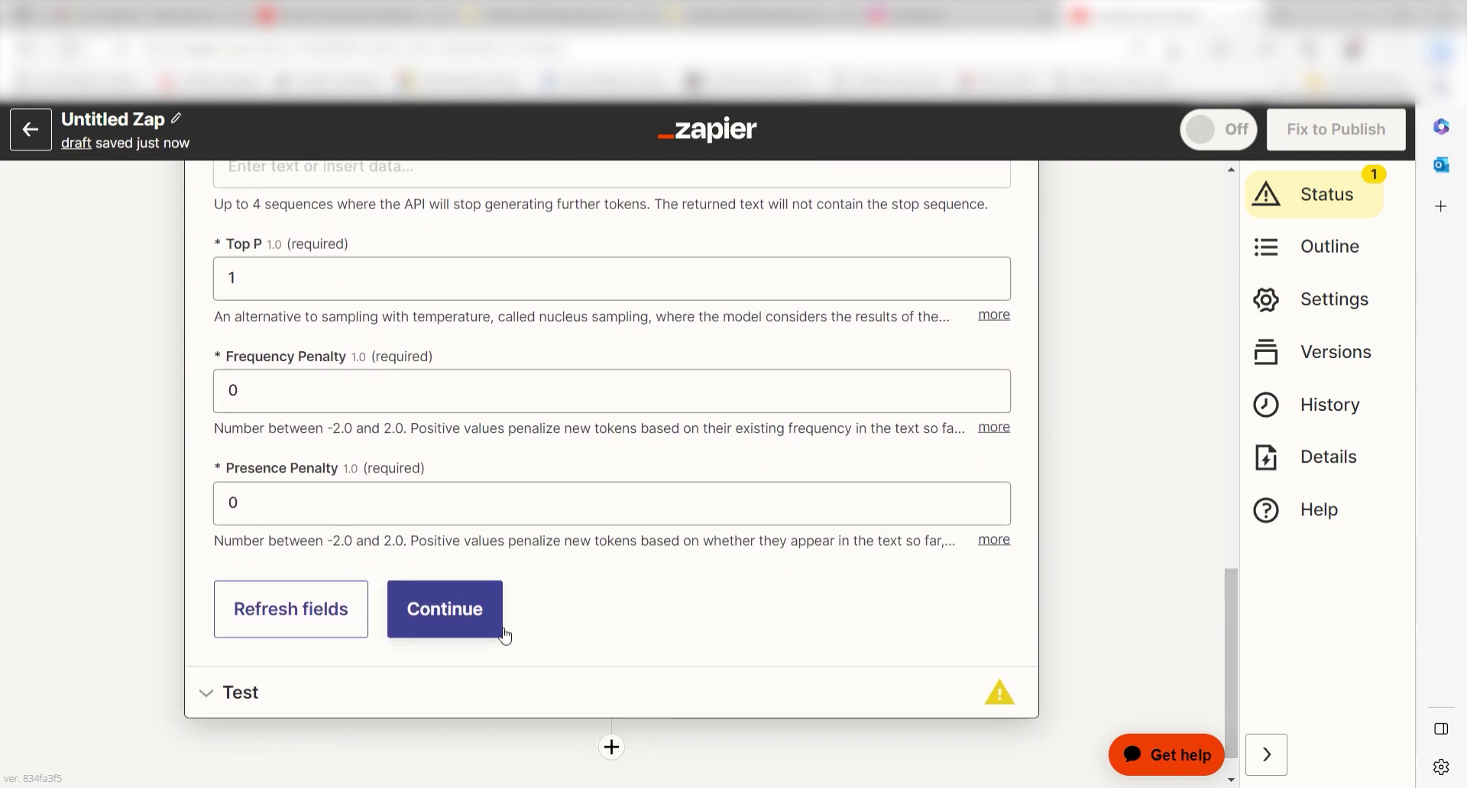
pyautogui.click(505, 636)
pyautogui.click(469, 616)
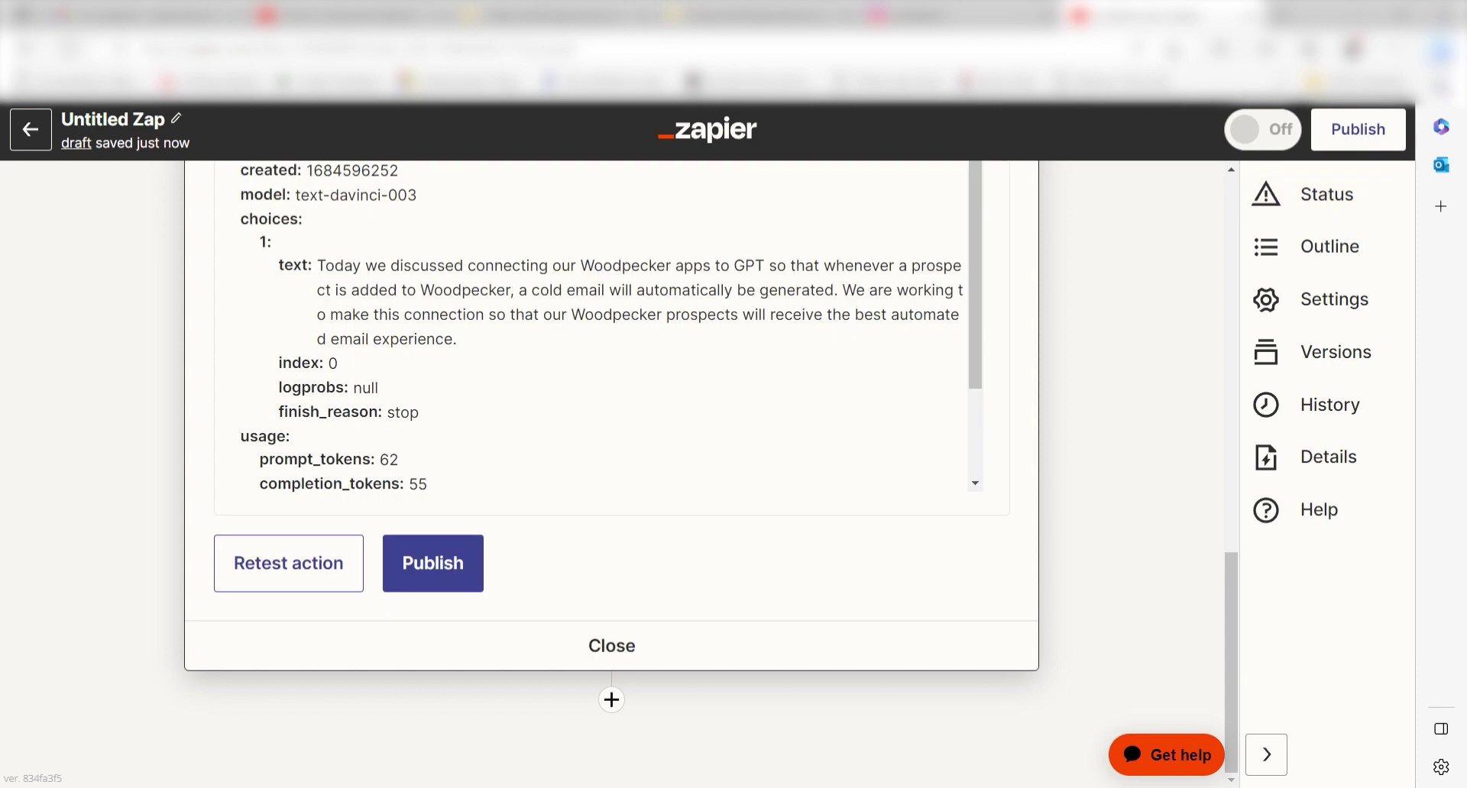
# Step: Add step 5 as a Slack Send Channel Message action using the connected account
pyautogui.click(611, 700)
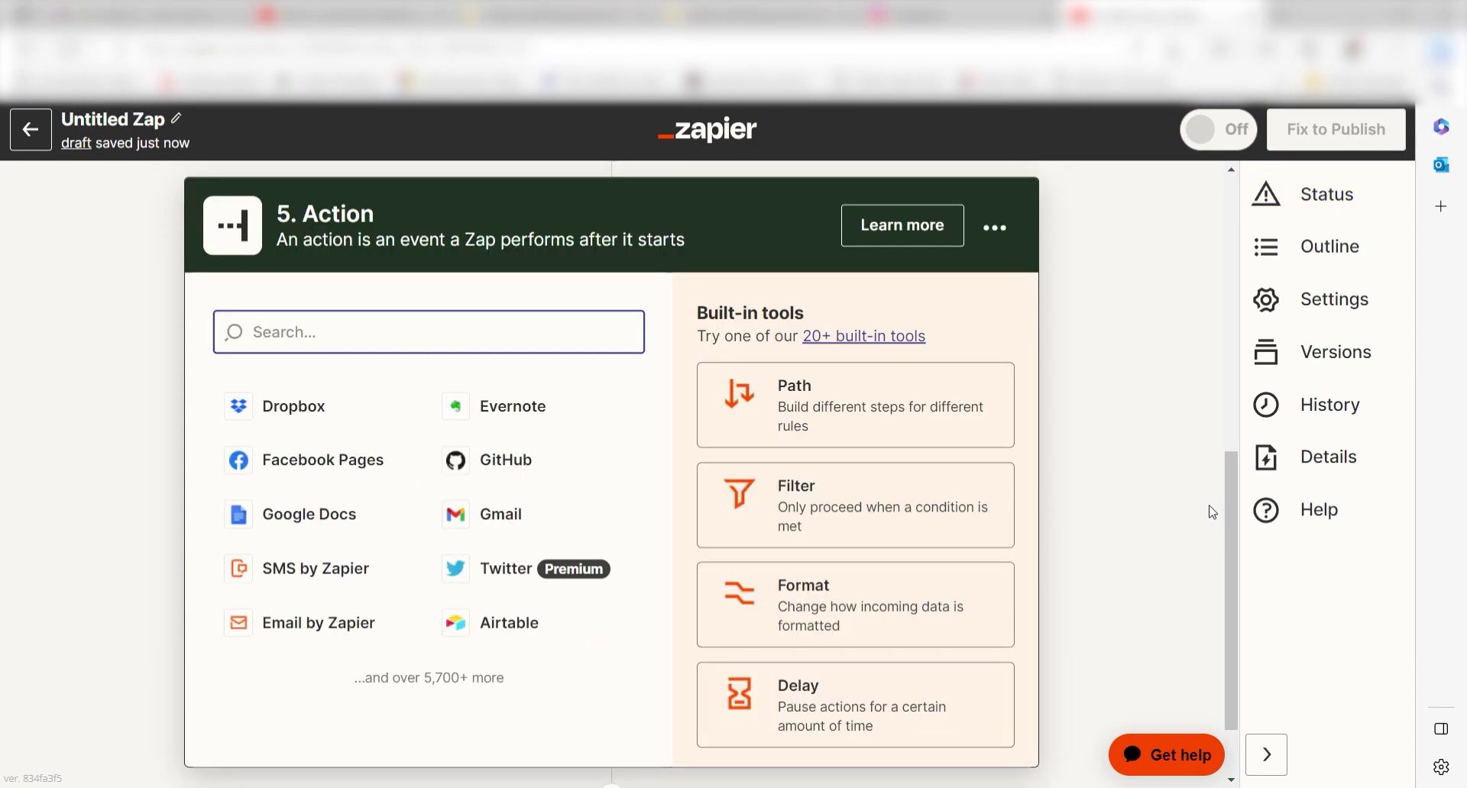
pyautogui.write('slack')
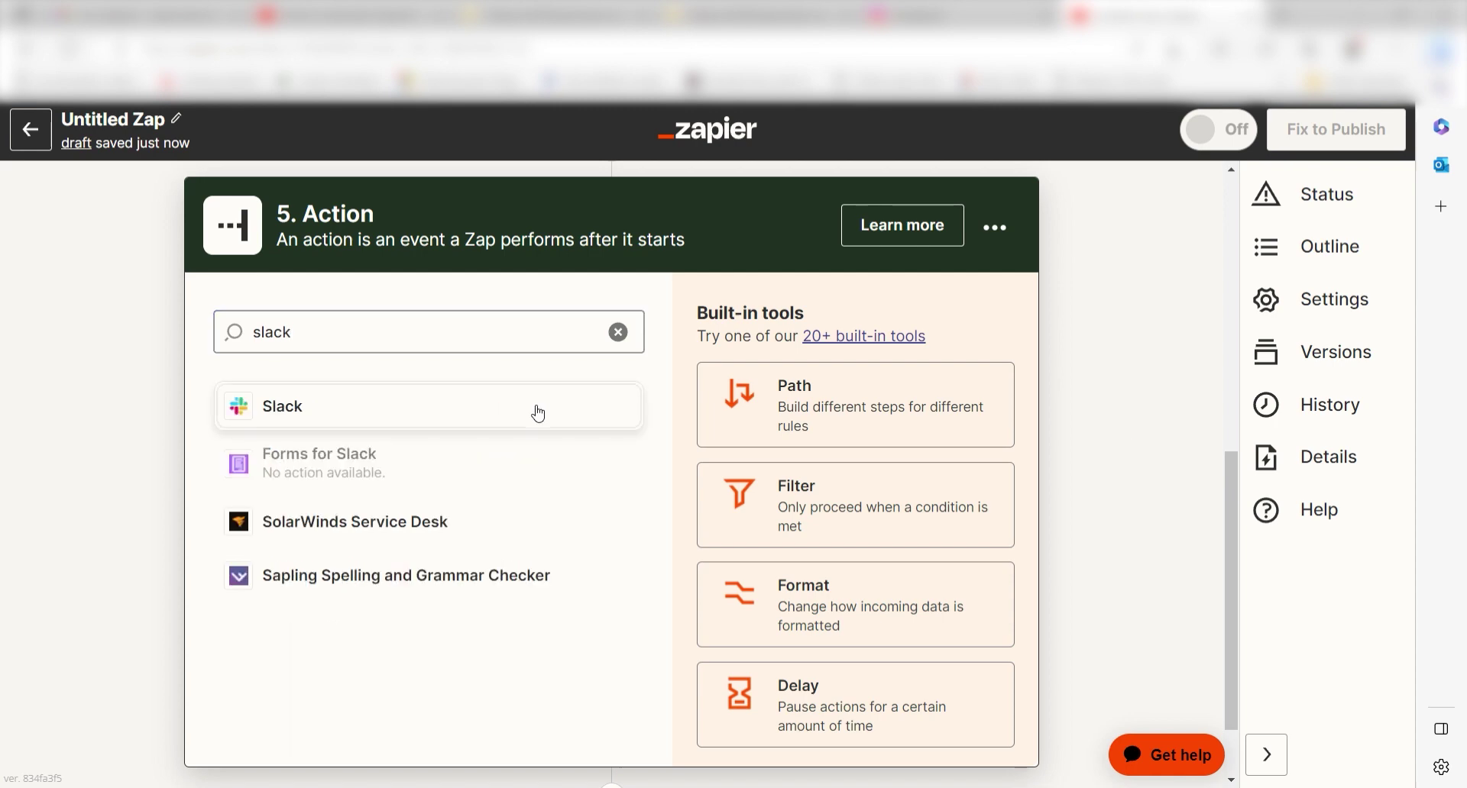
pyautogui.click(534, 412)
pyautogui.click(535, 538)
pyautogui.click(520, 763)
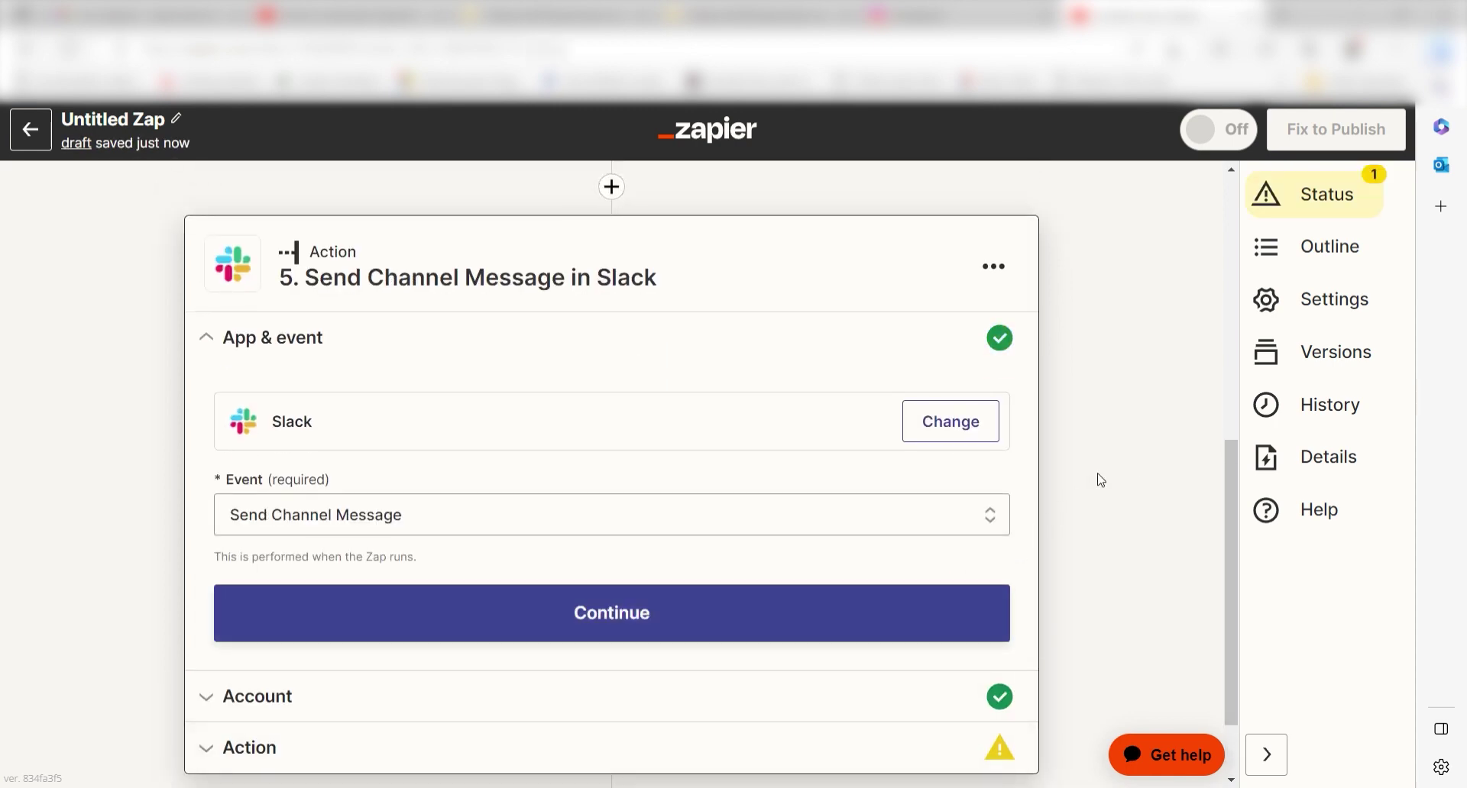
pyautogui.click(850, 614)
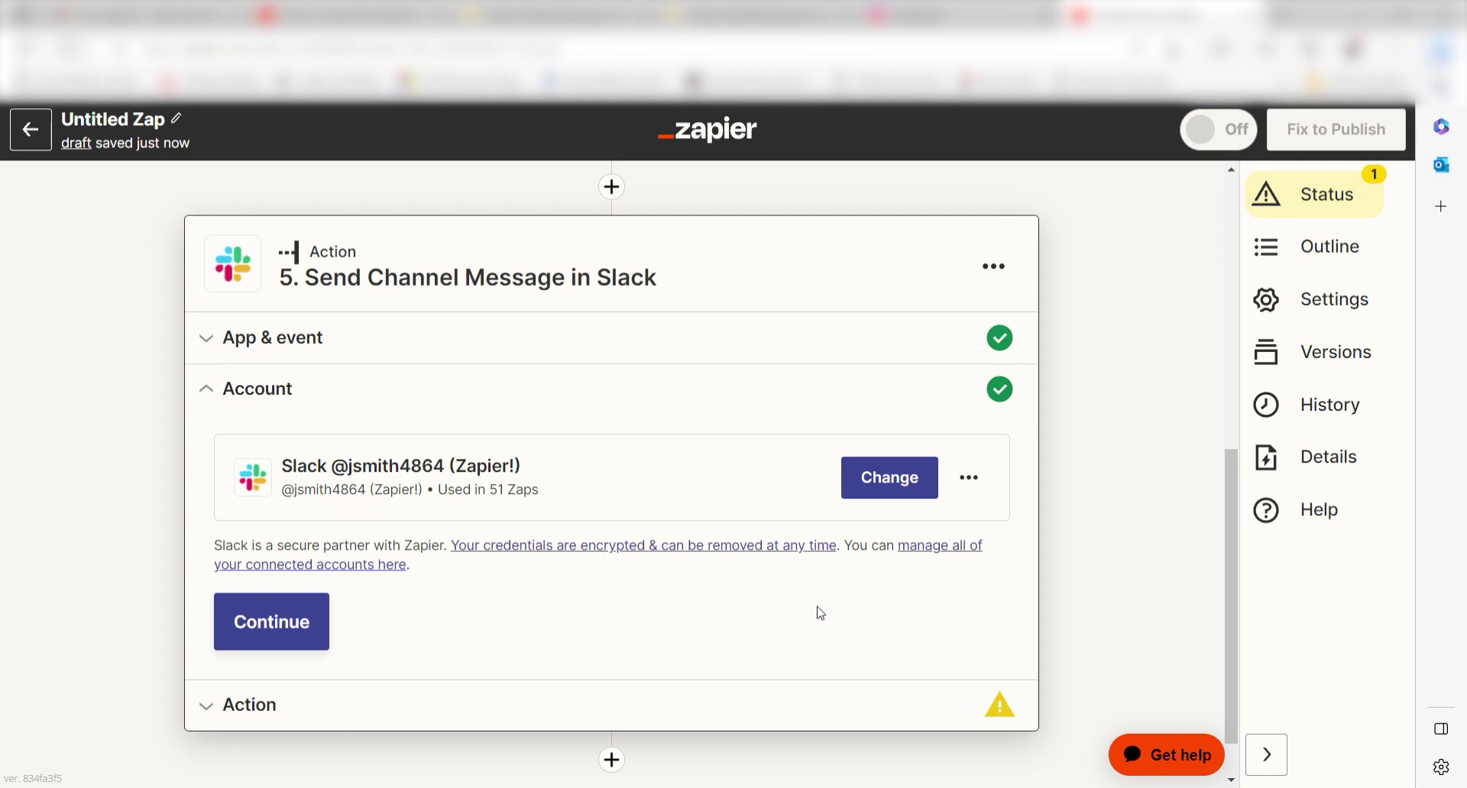
# Step: Send 4. Response as the message text to #random with bot name 'Summary Bot'
pyautogui.click(309, 634)
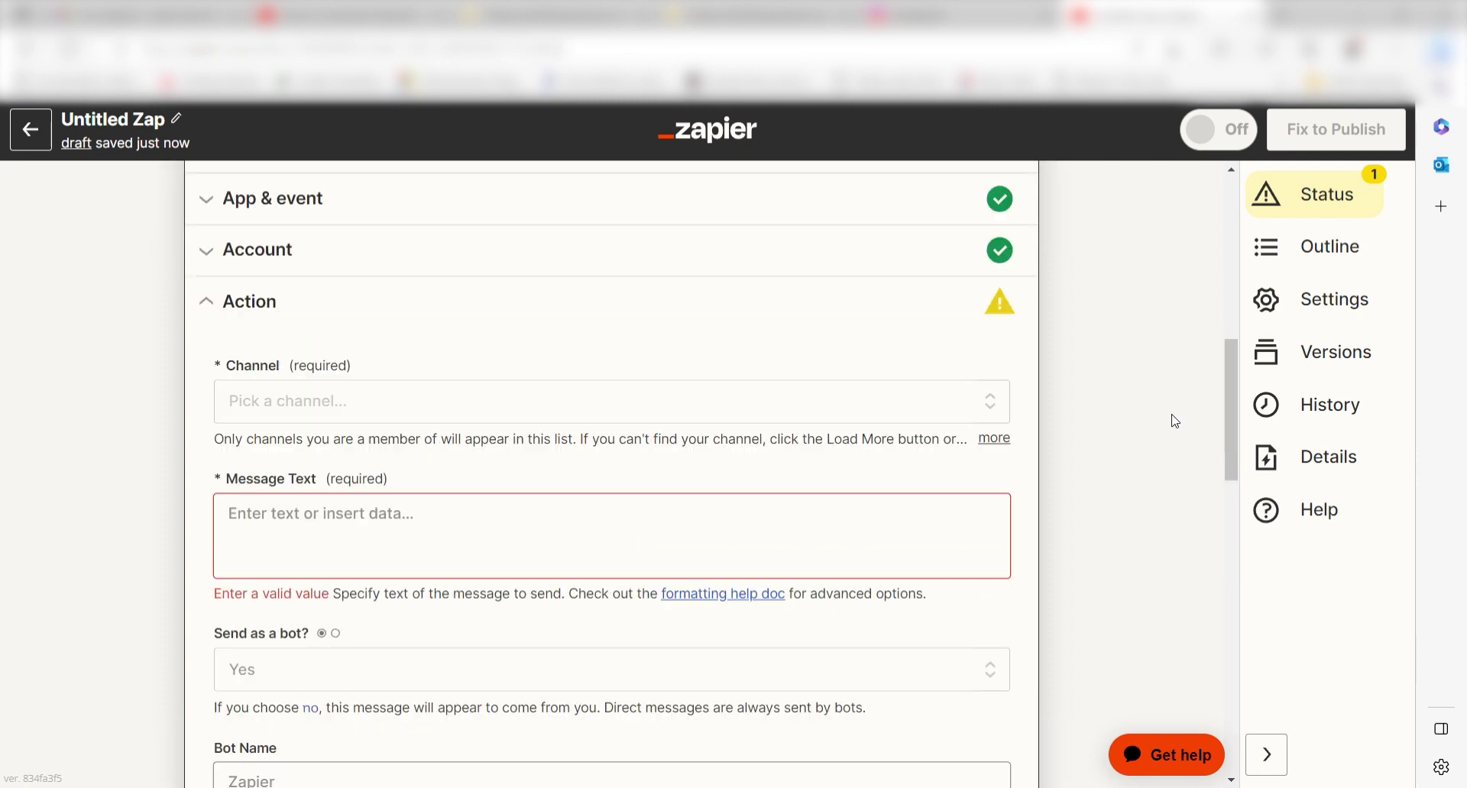
pyautogui.click(459, 401)
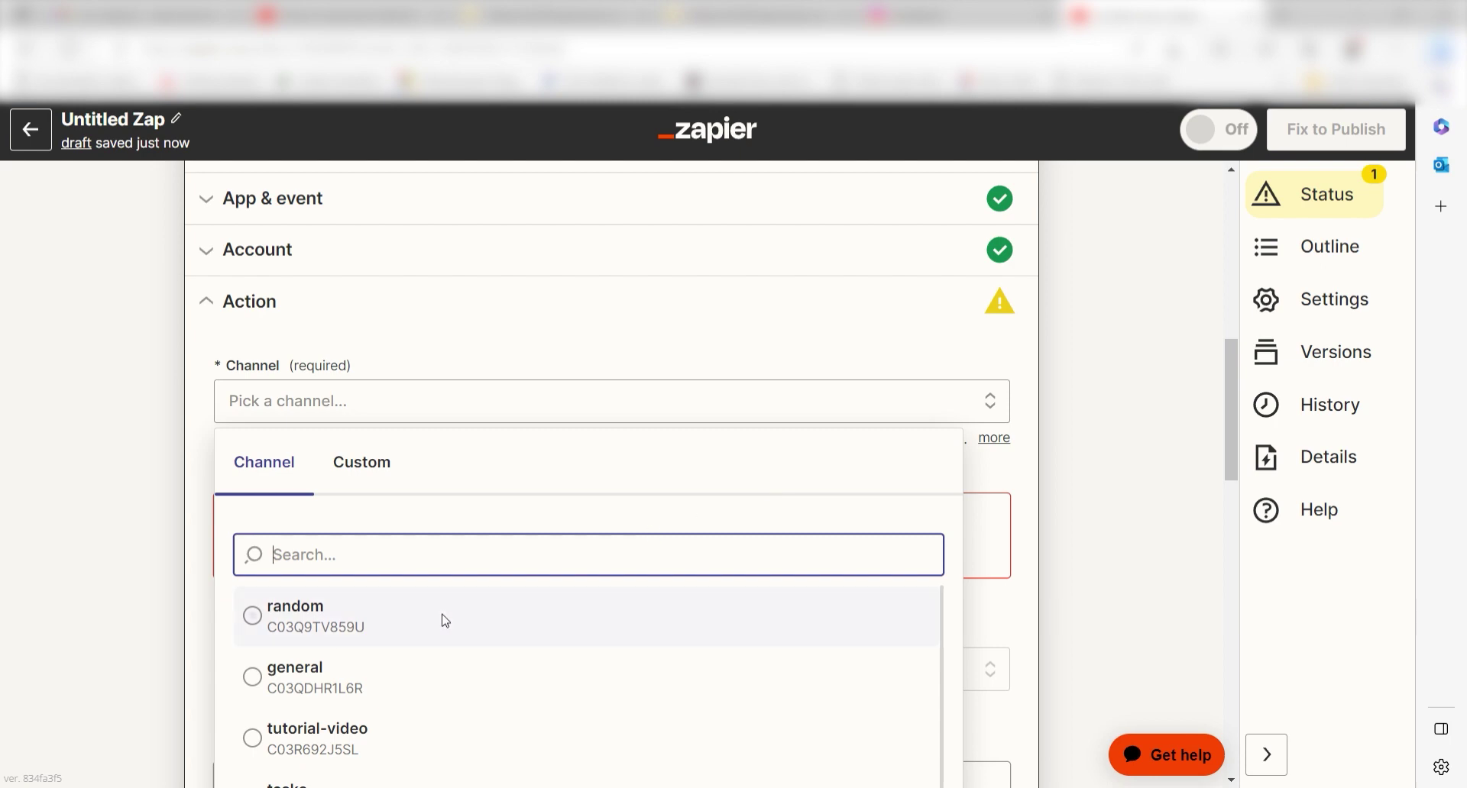
pyautogui.click(443, 617)
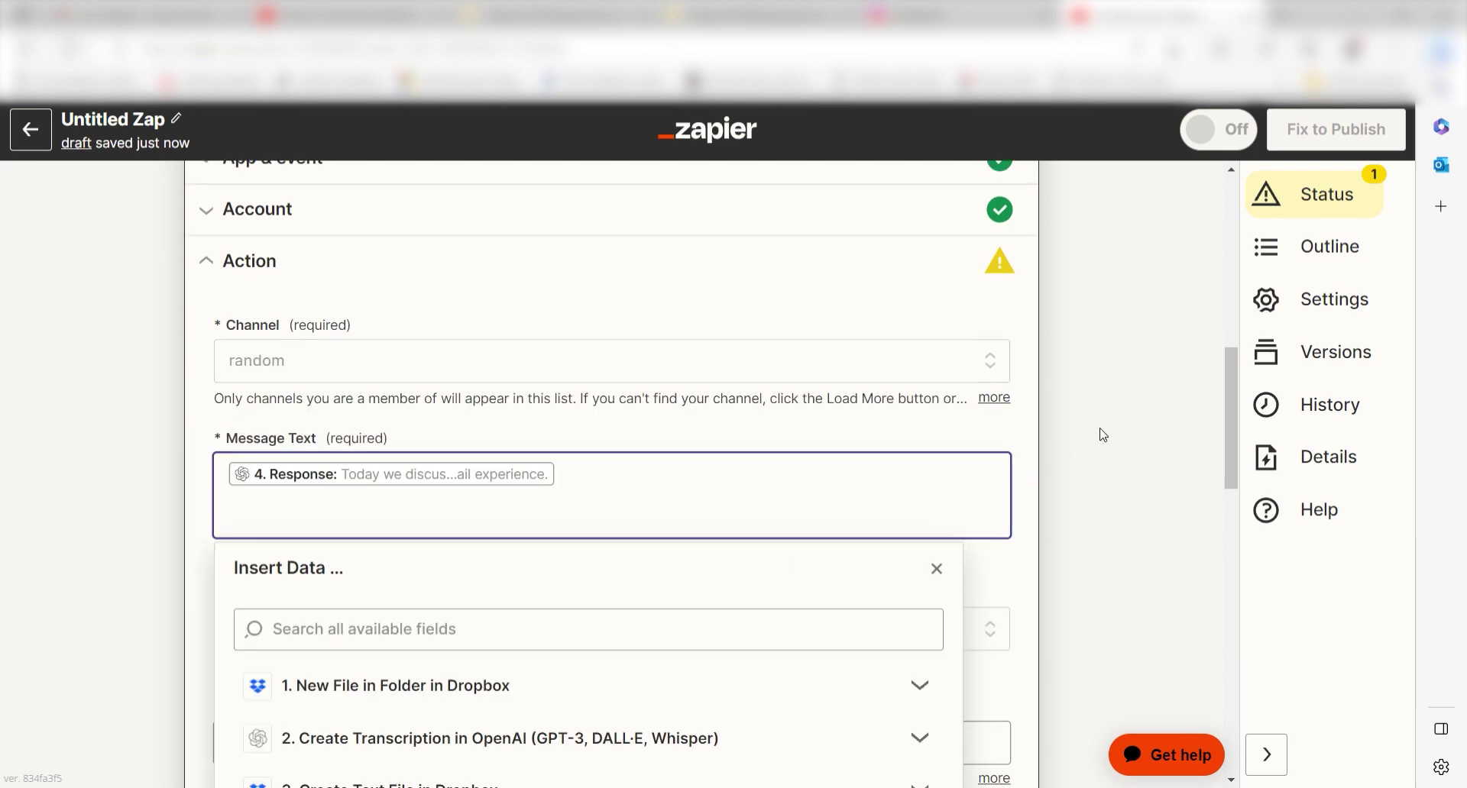
pyautogui.click(1142, 420)
pyautogui.scroll(-3, 1232, 384)
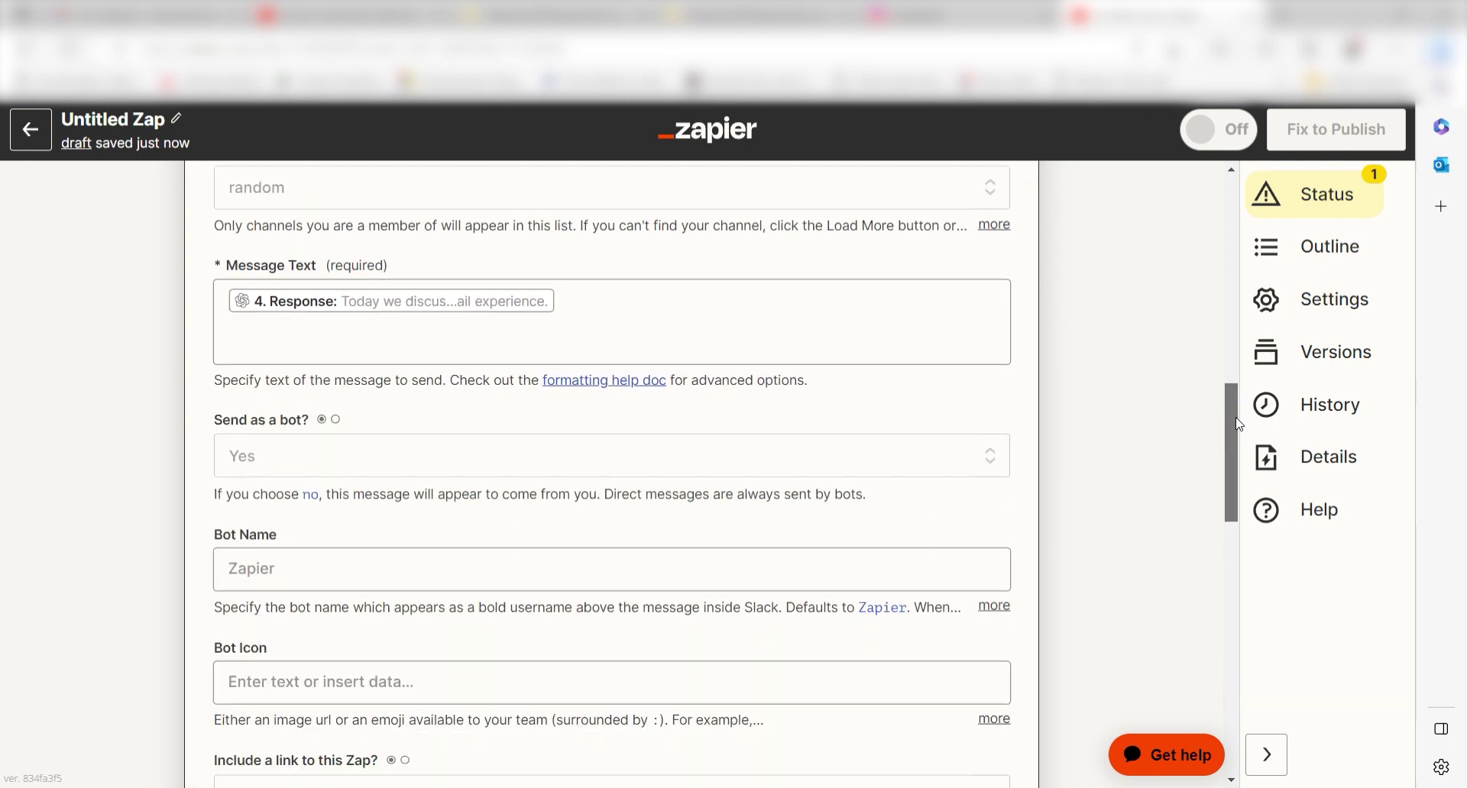
pyautogui.click(747, 557)
pyautogui.write('Summary Bot')
pyautogui.scroll(-15, 1184, 485)
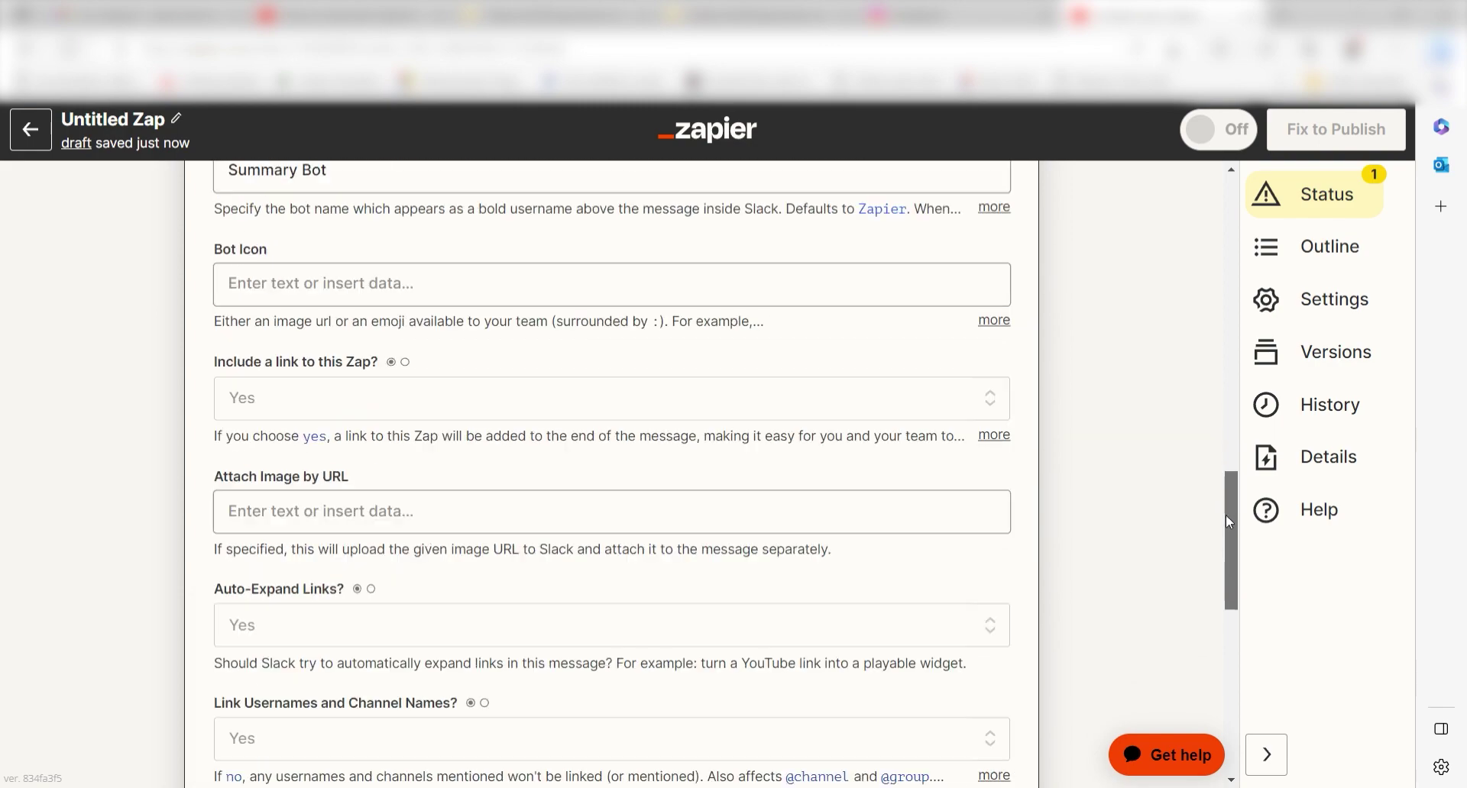
pyautogui.click(489, 603)
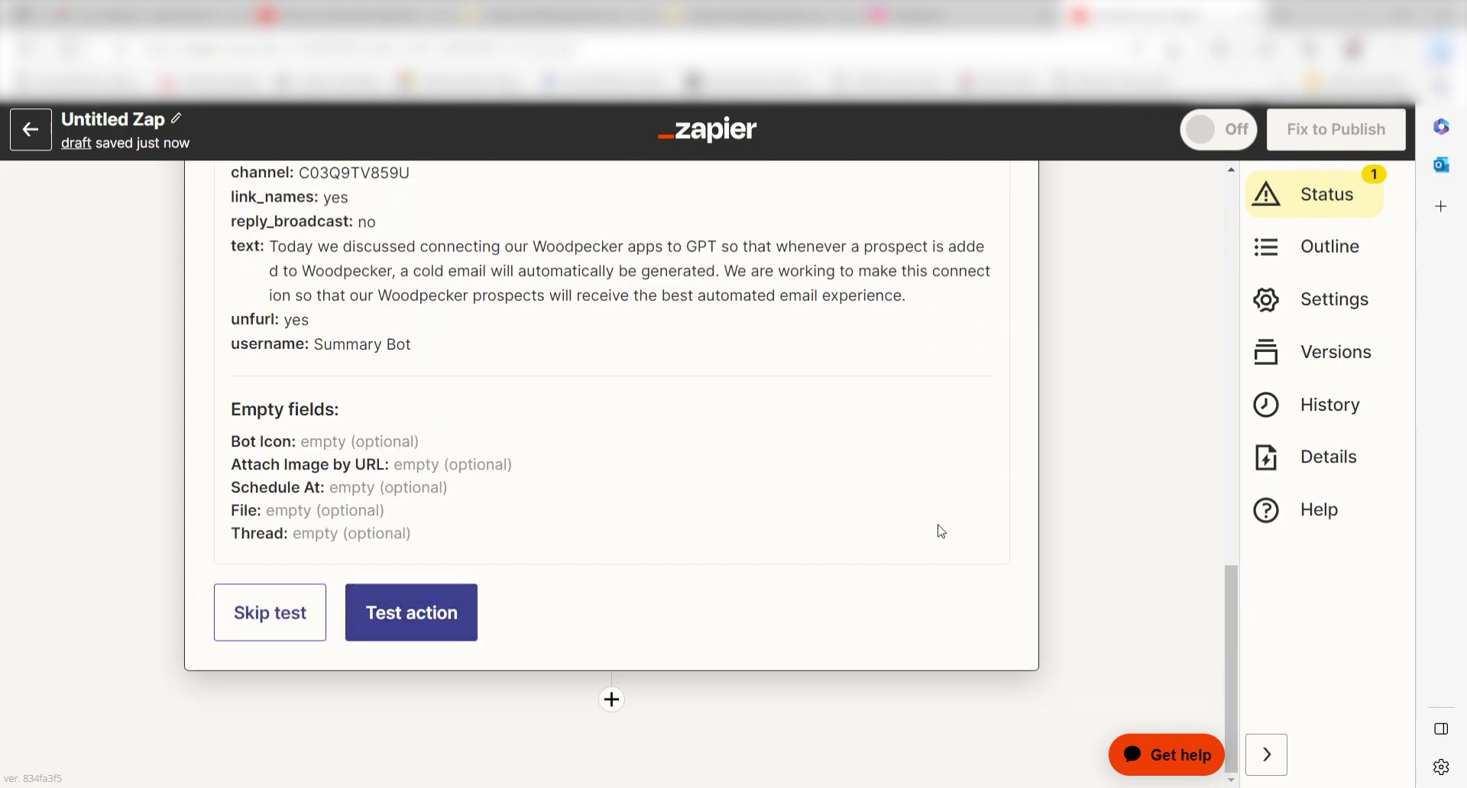
# Step: Run the Slack step test to post Summary Bot's meeting summary to #random
pyautogui.click(420, 613)
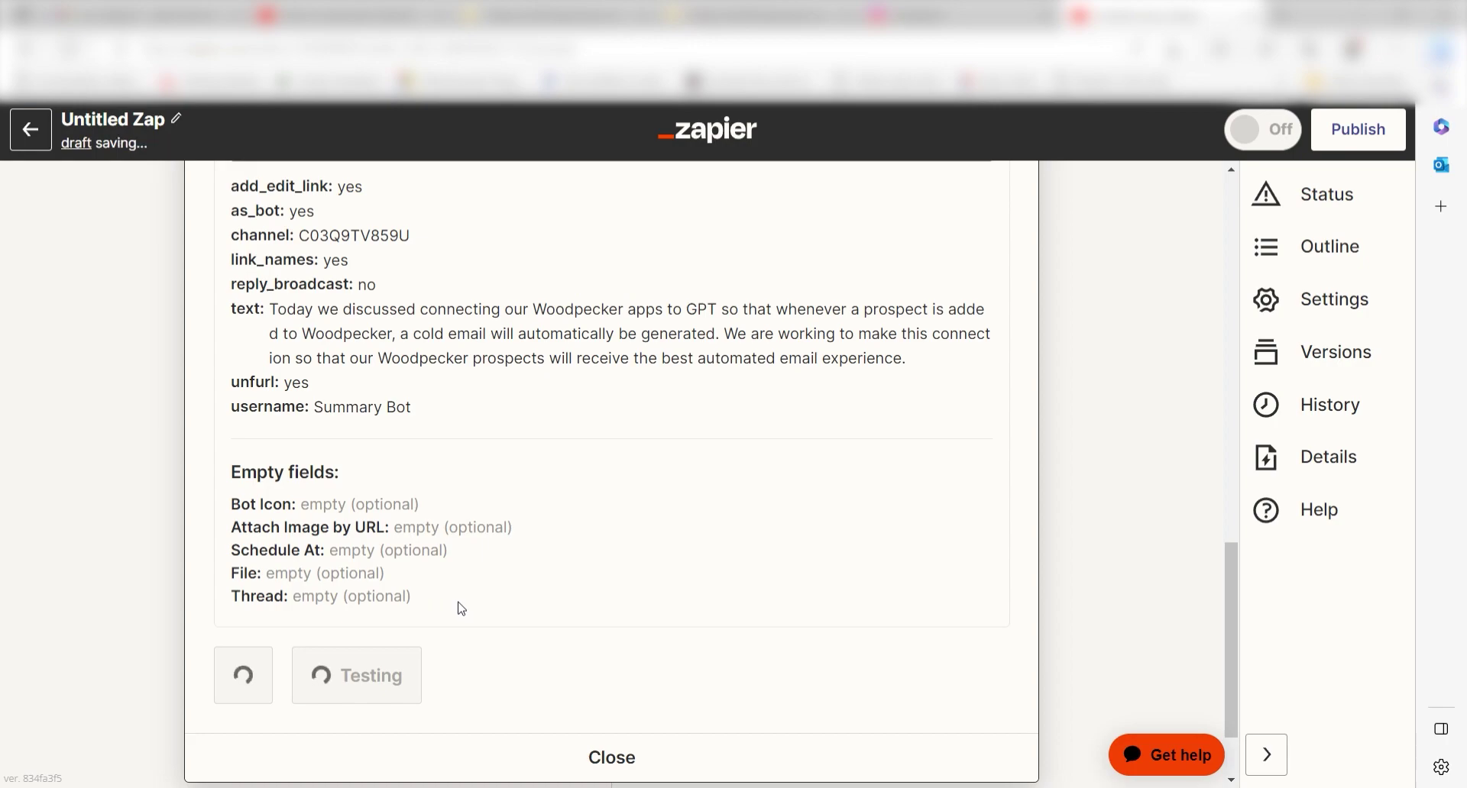